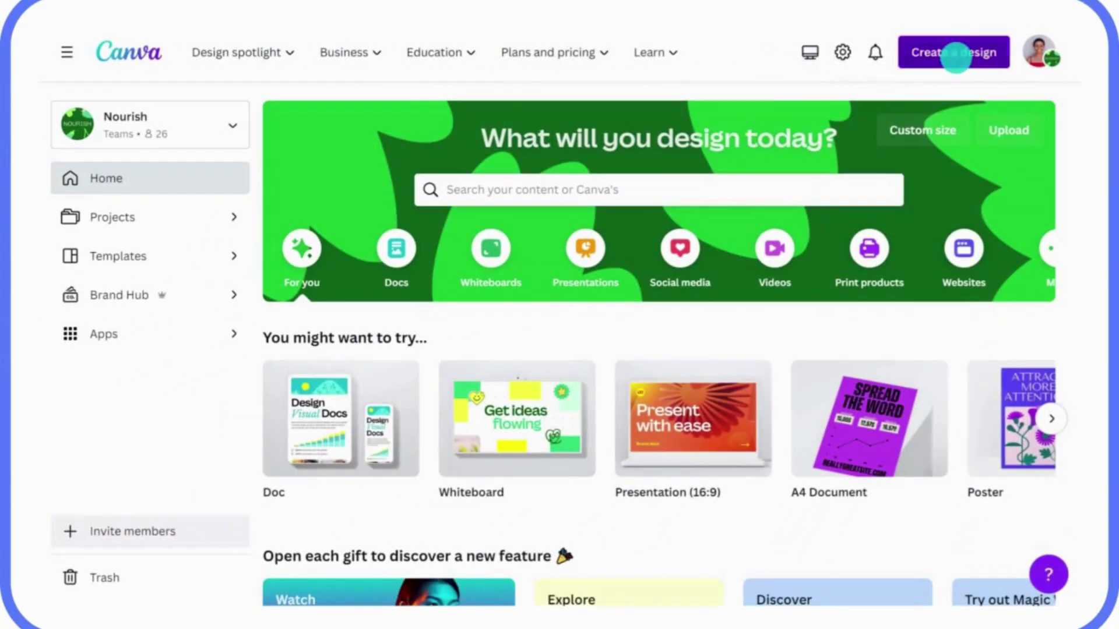
# Step: Import the Q1 Sustainability Strategy Doc PDF from the computer, repeating the import a second time
pyautogui.click(940, 69)
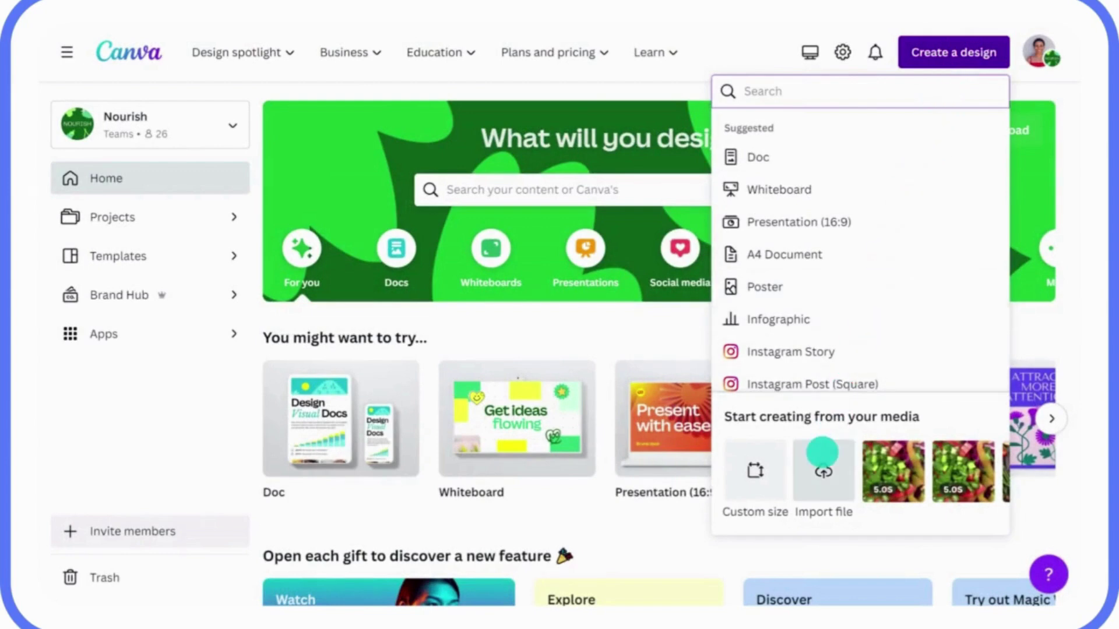
pyautogui.click(822, 453)
pyautogui.click(366, 149)
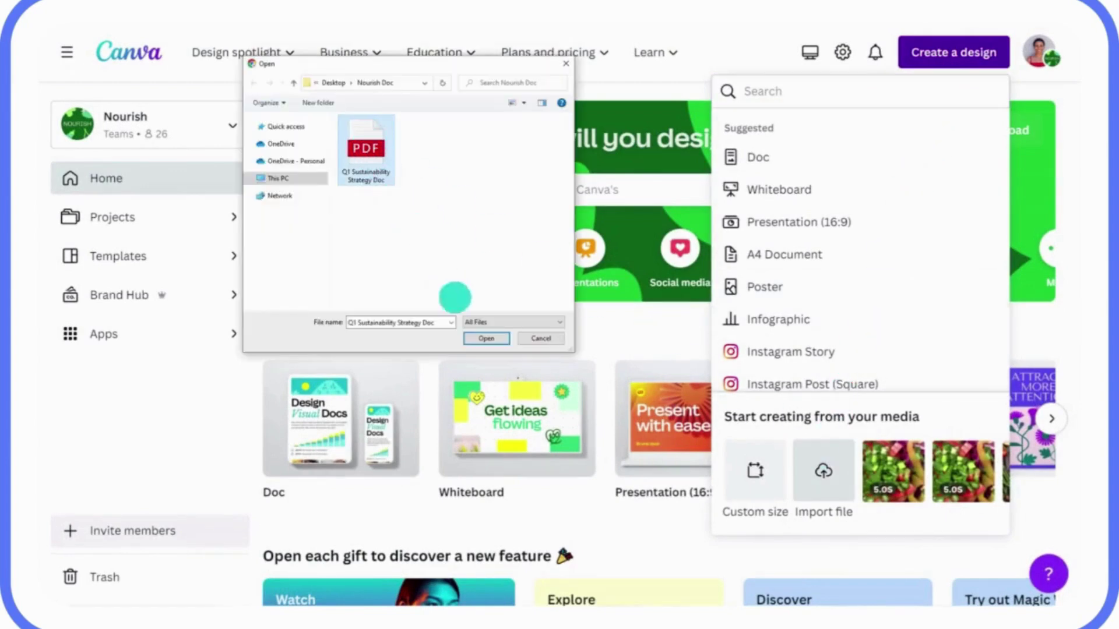
pyautogui.click(480, 338)
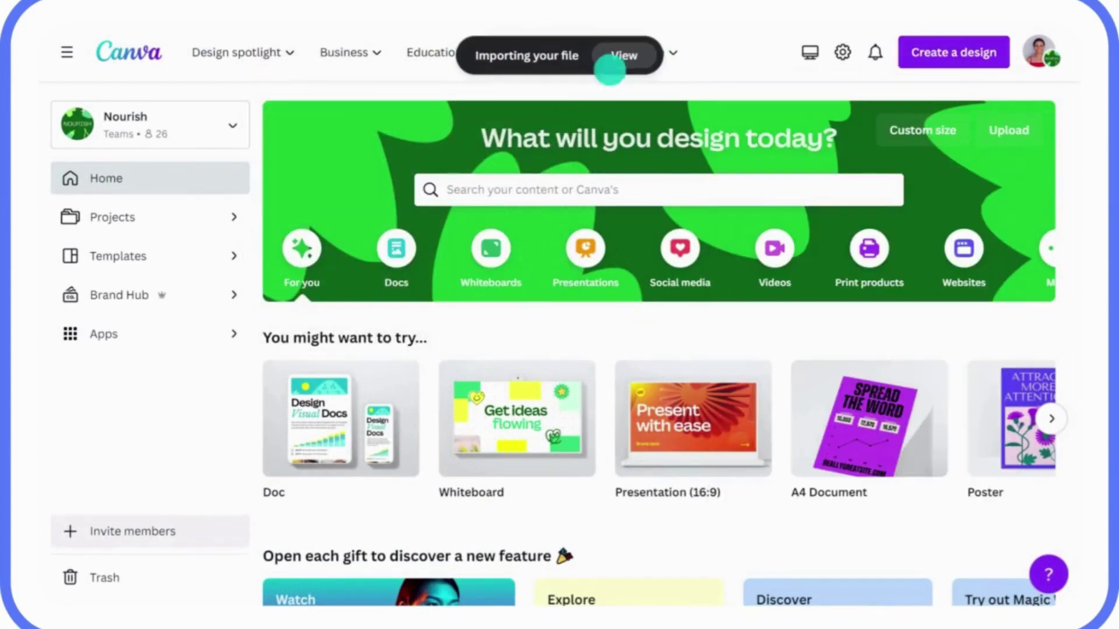
pyautogui.scroll(-10, 614, 55)
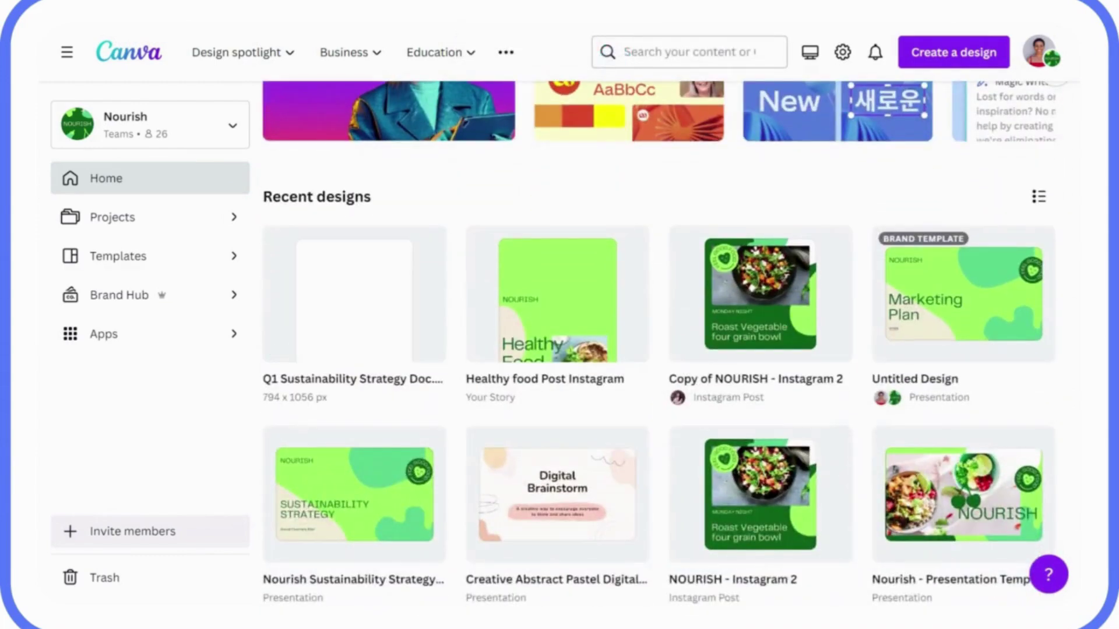
pyautogui.scroll(10, 664, 324)
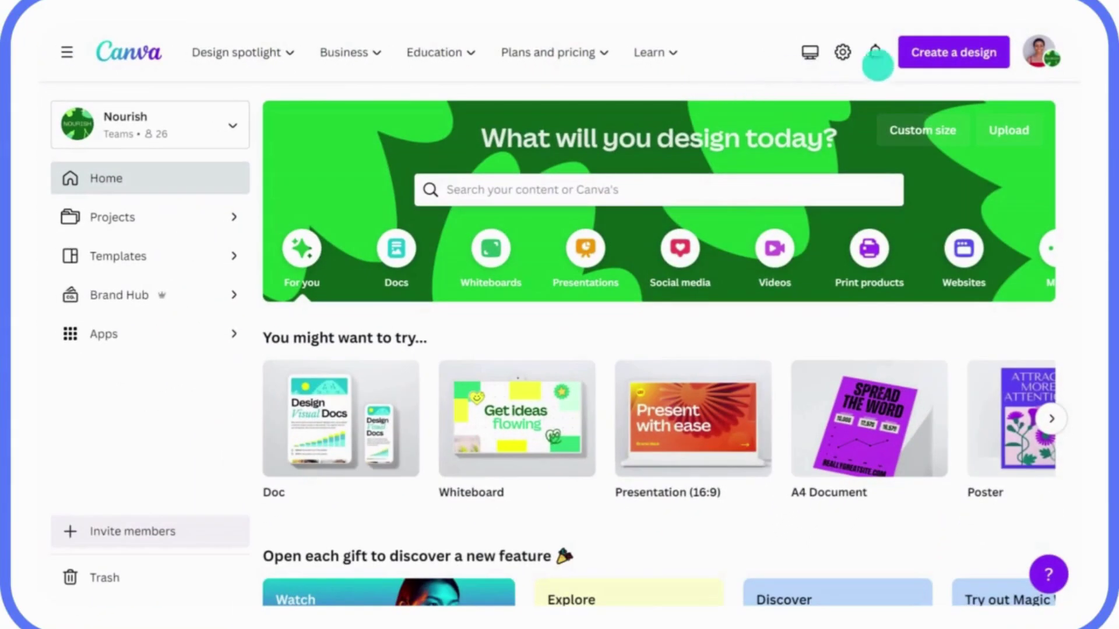
pyautogui.click(952, 51)
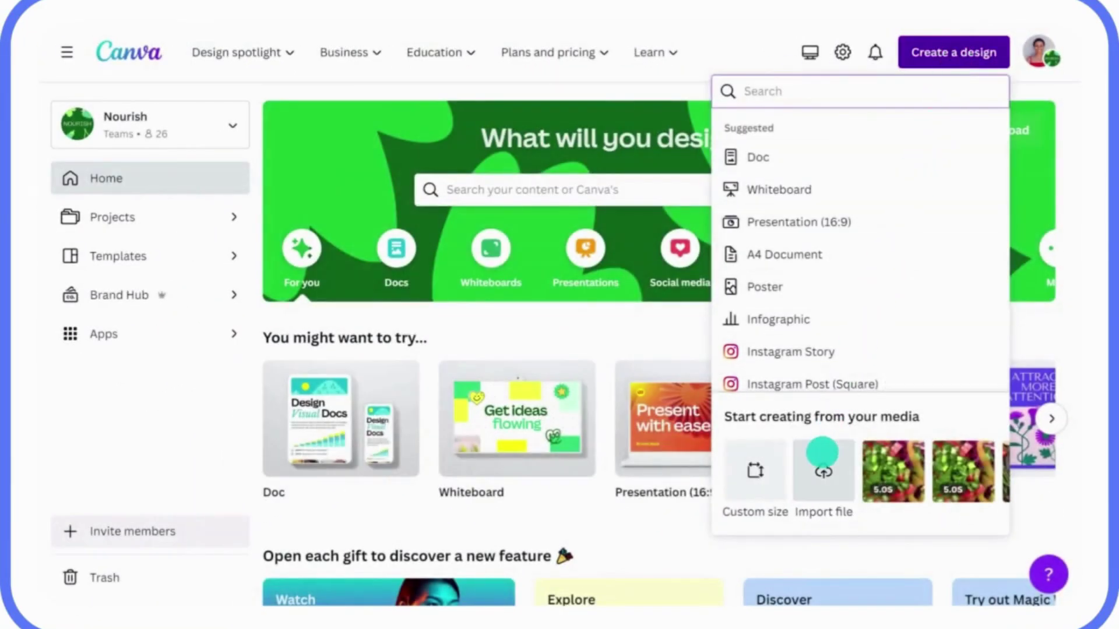
pyautogui.click(822, 453)
pyautogui.click(365, 150)
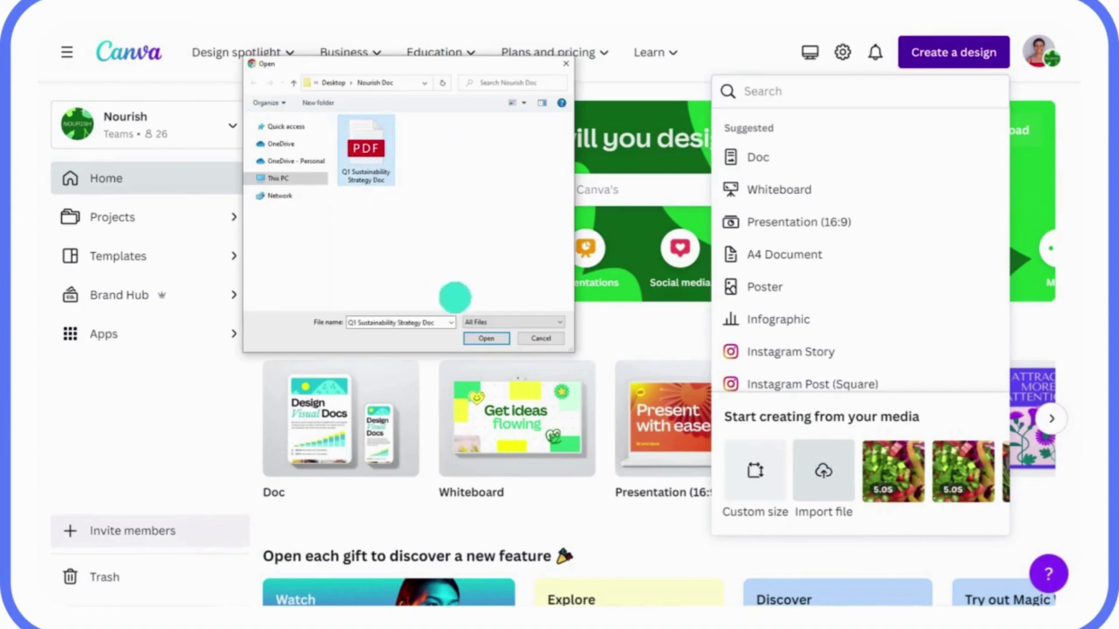
pyautogui.click(485, 338)
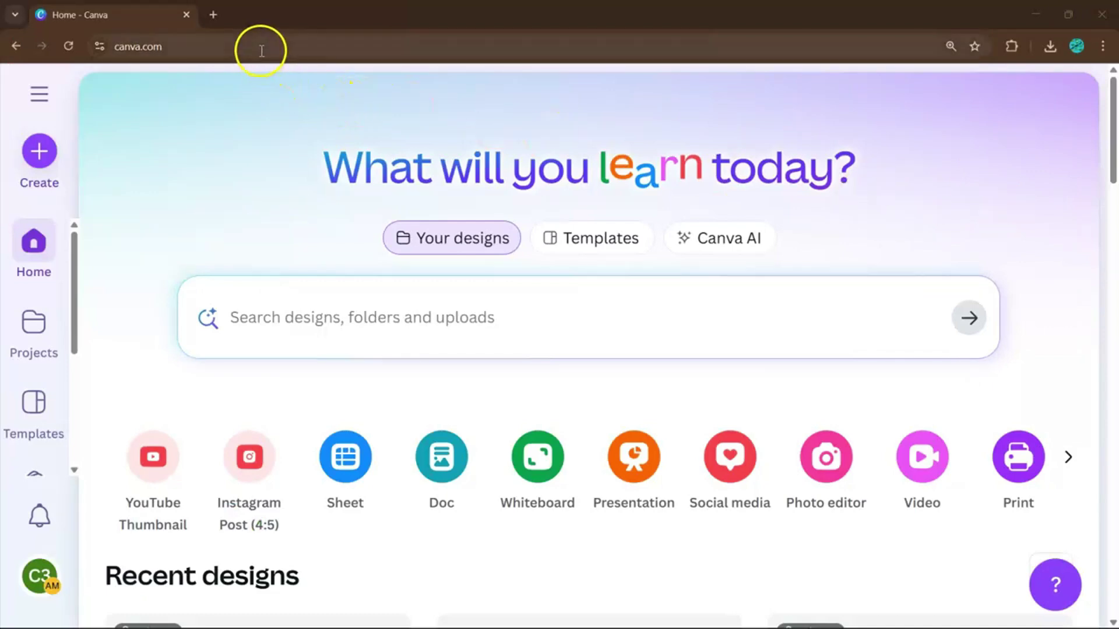
# Step: Search Canva for RESUME and filter the results to templates
pyautogui.click(282, 323)
pyautogui.write('RESU')
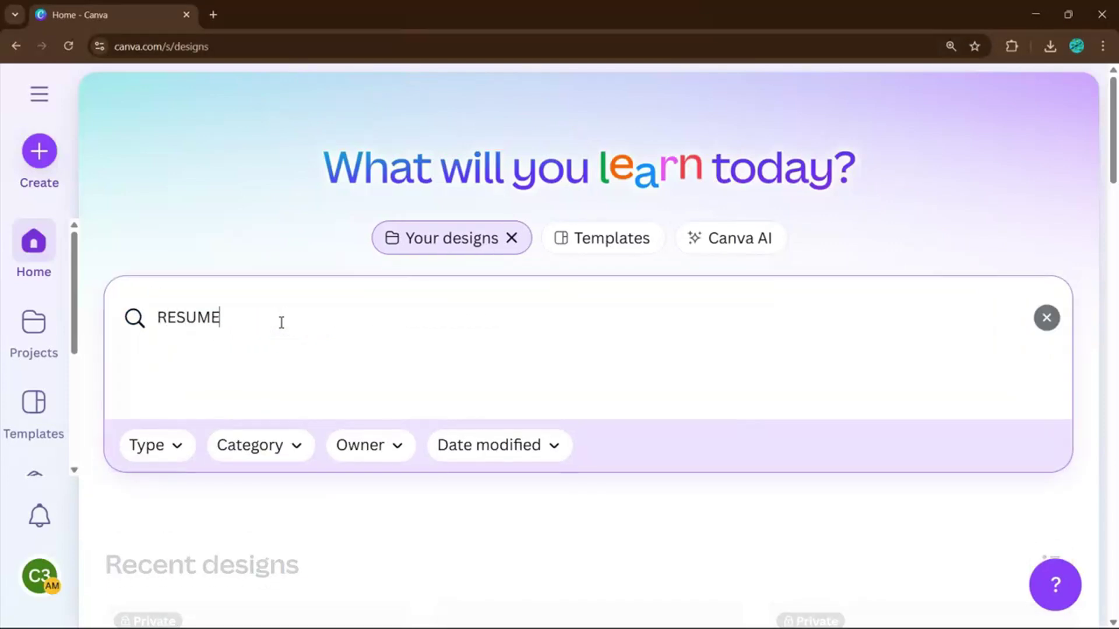
pyautogui.write('ME')
pyautogui.press('Return')
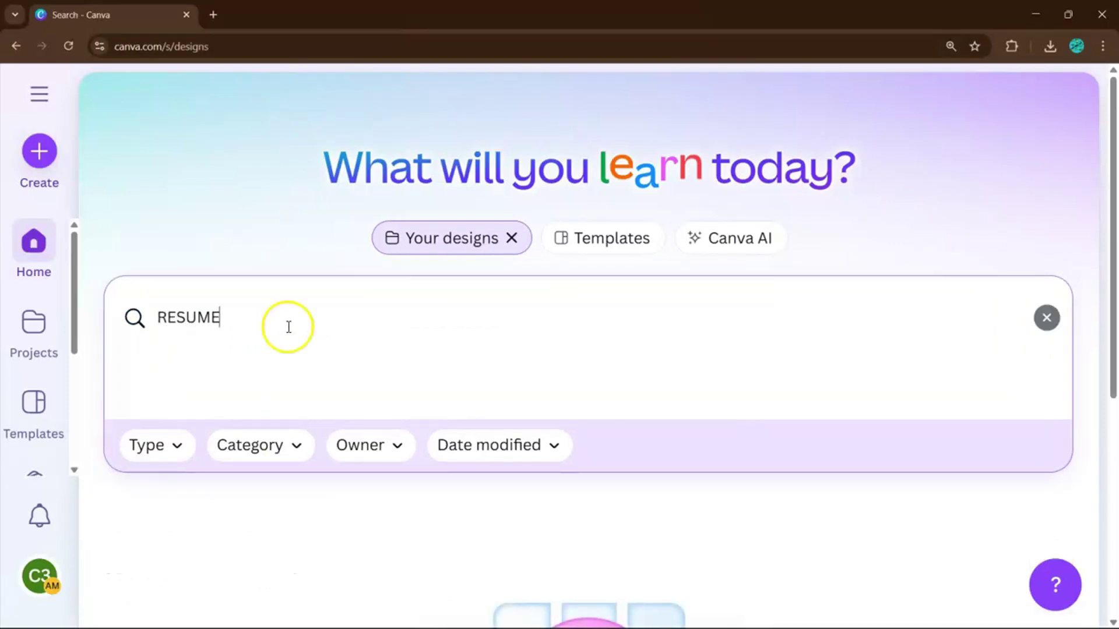
pyautogui.click(592, 254)
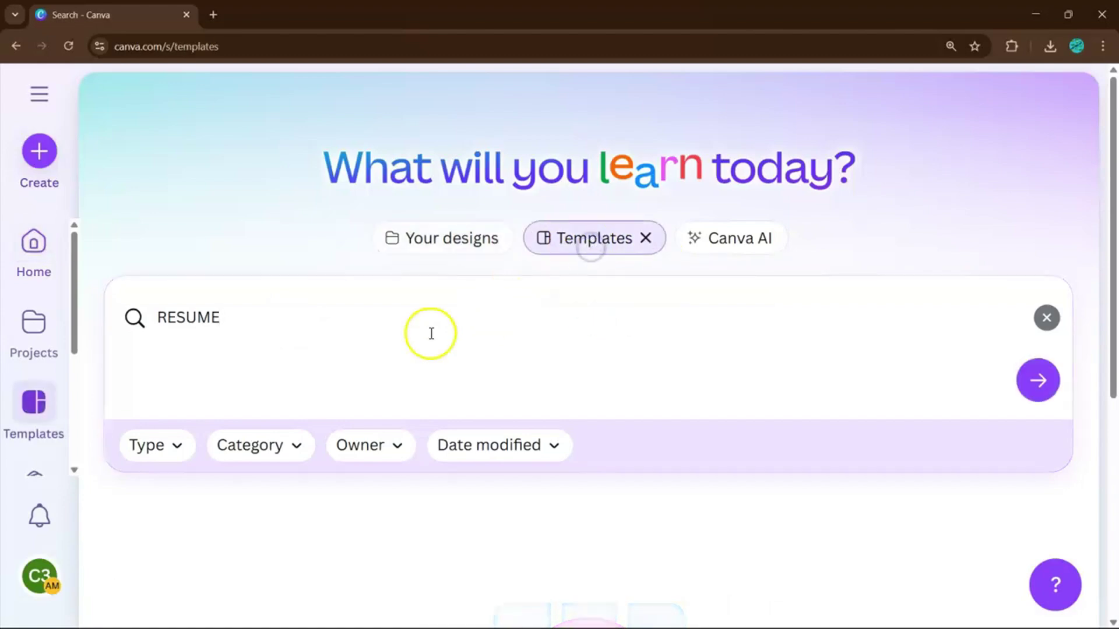
pyautogui.click(352, 322)
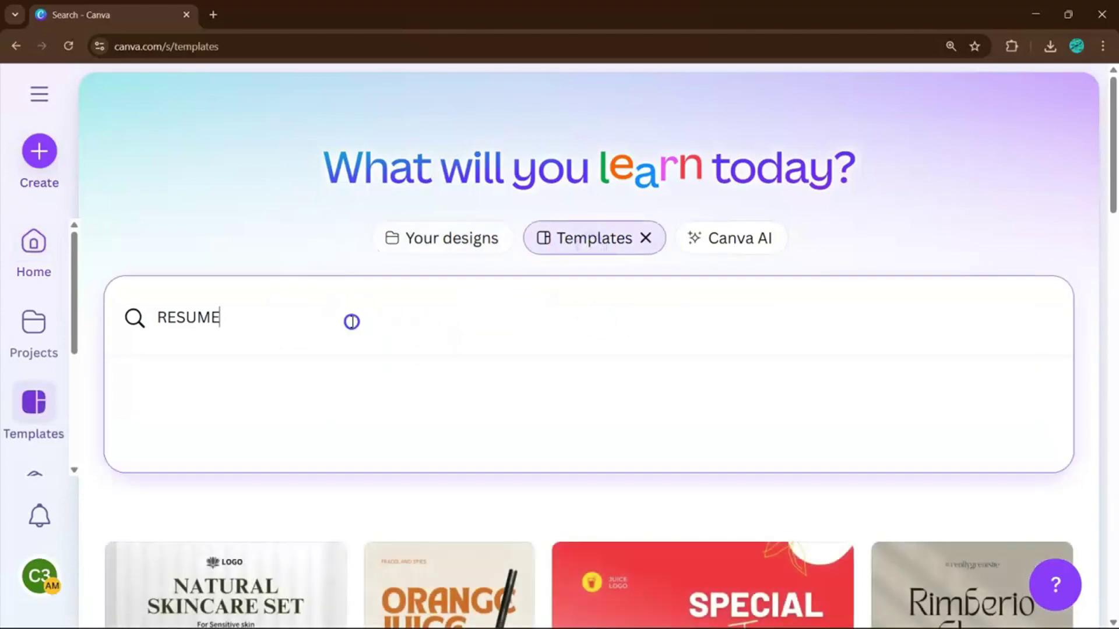
pyautogui.press('Return')
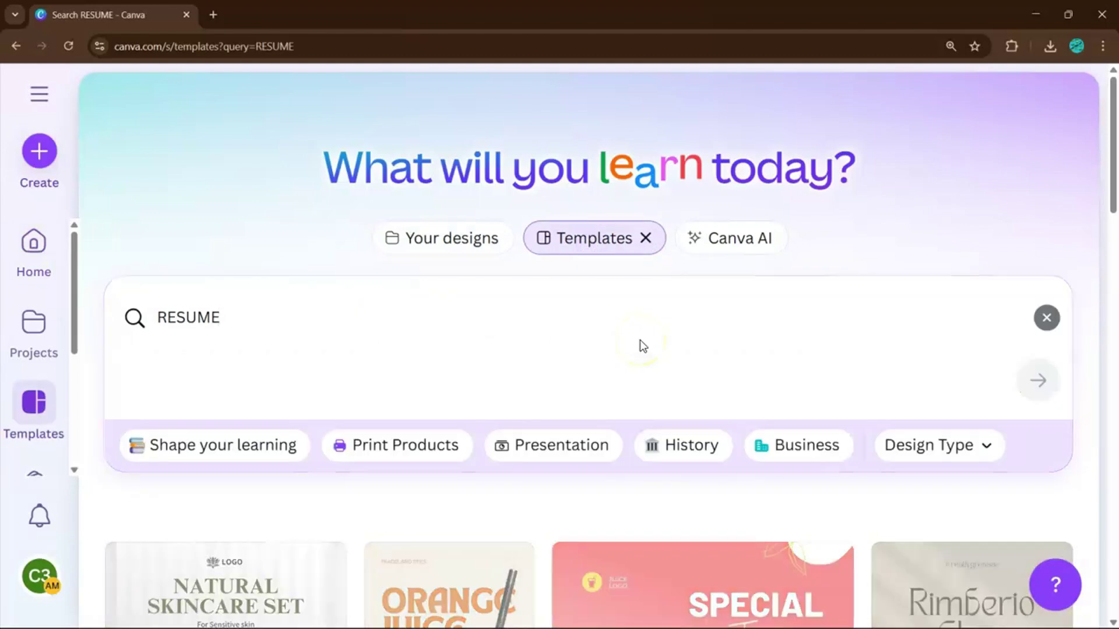
# Step: Zoom out, browse the RESUME results and preview the blue and white corporate resume
pyautogui.scroll(-6, 640, 344)
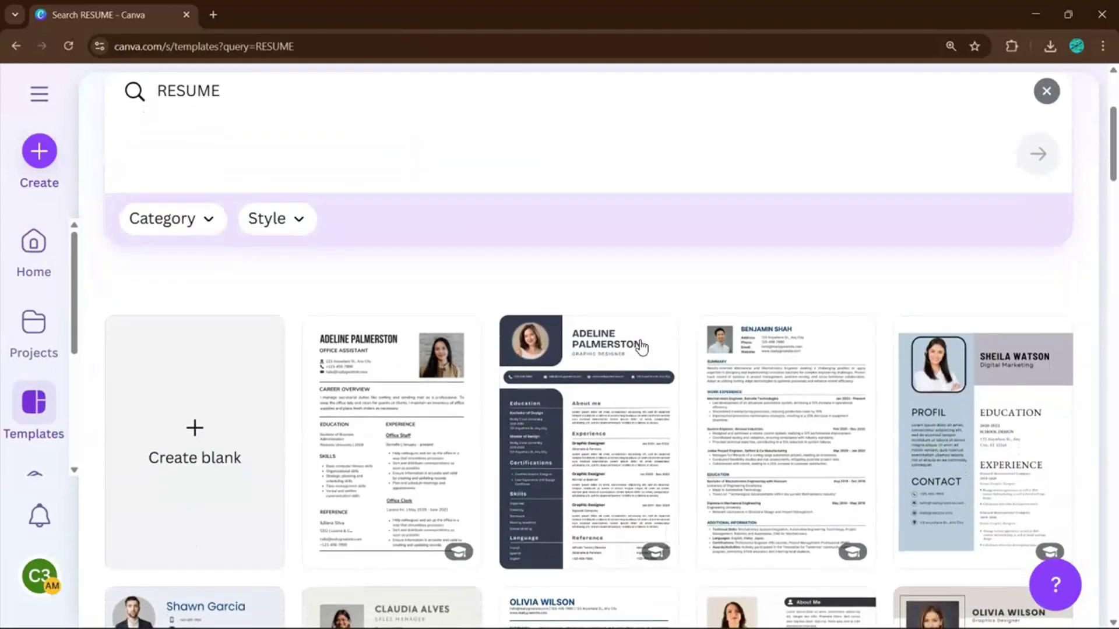
pyautogui.hotkey('ctrl', '-')
pyautogui.hotkey('ctrl', '-')
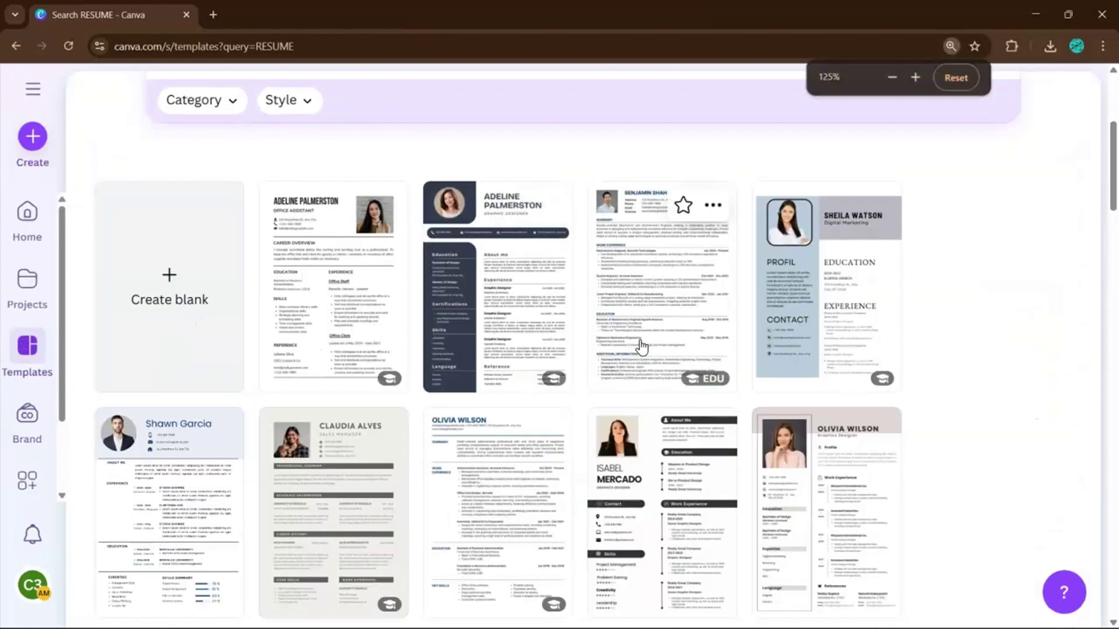
pyautogui.scroll(-5, 641, 346)
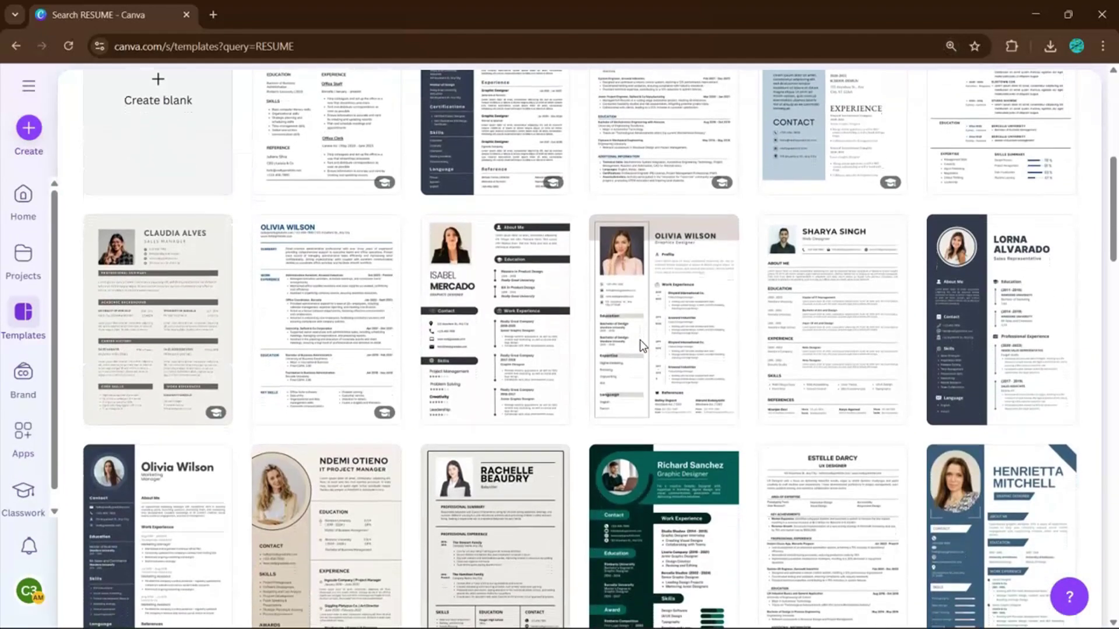
pyautogui.scroll(1, 640, 340)
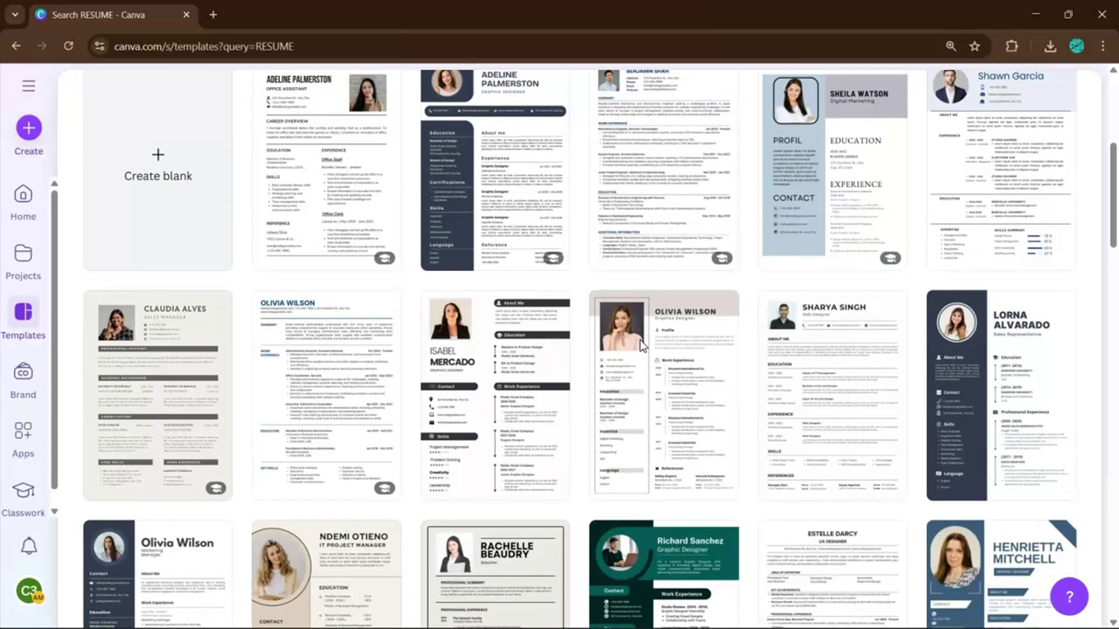
pyautogui.scroll(-6, 640, 340)
pyautogui.scroll(-4, 641, 348)
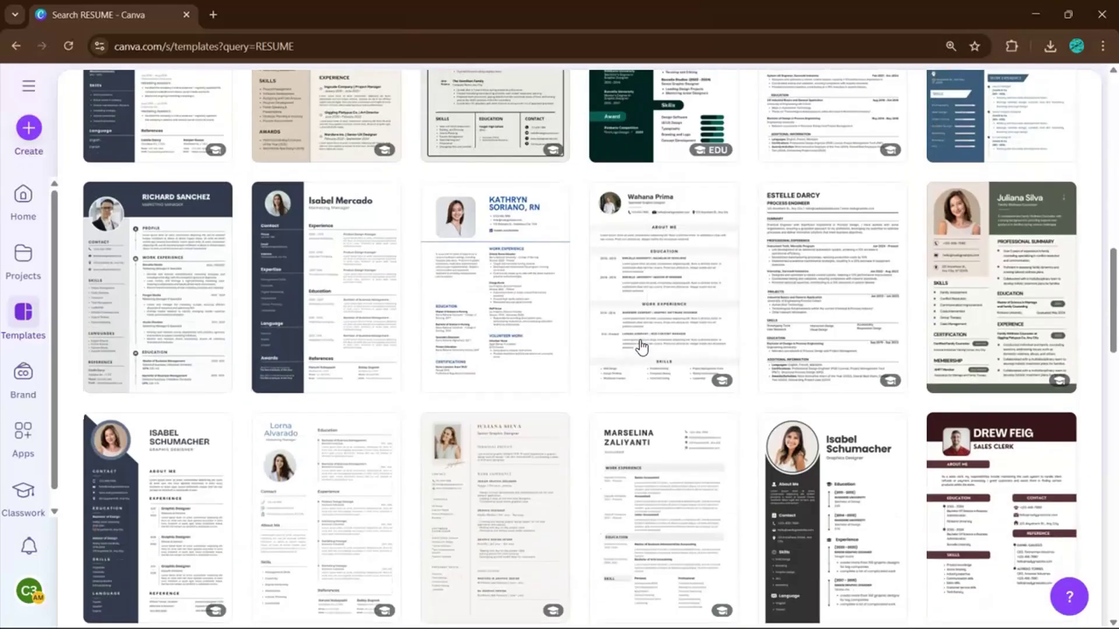
pyautogui.scroll(-6, 641, 348)
pyautogui.scroll(-1, 641, 347)
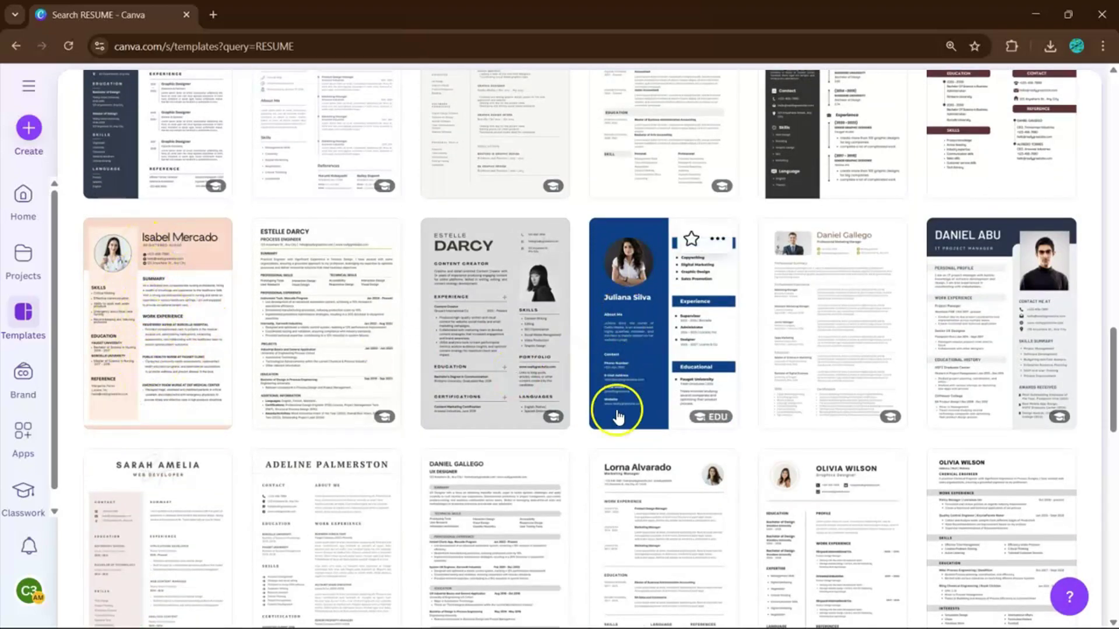
pyautogui.scroll(3, 650, 341)
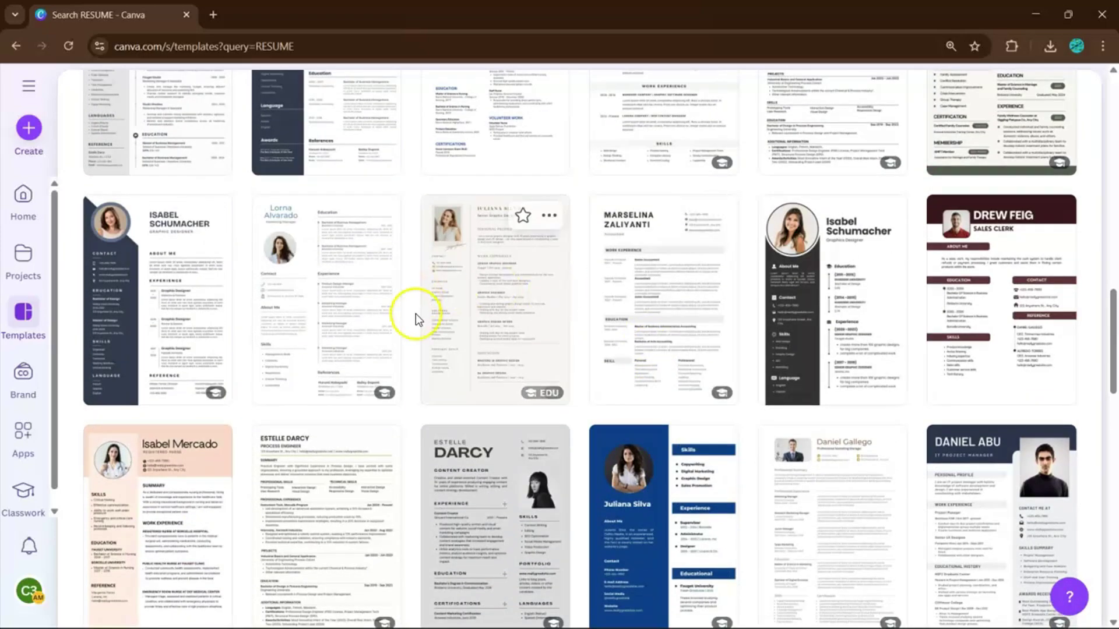
pyautogui.scroll(4, 454, 312)
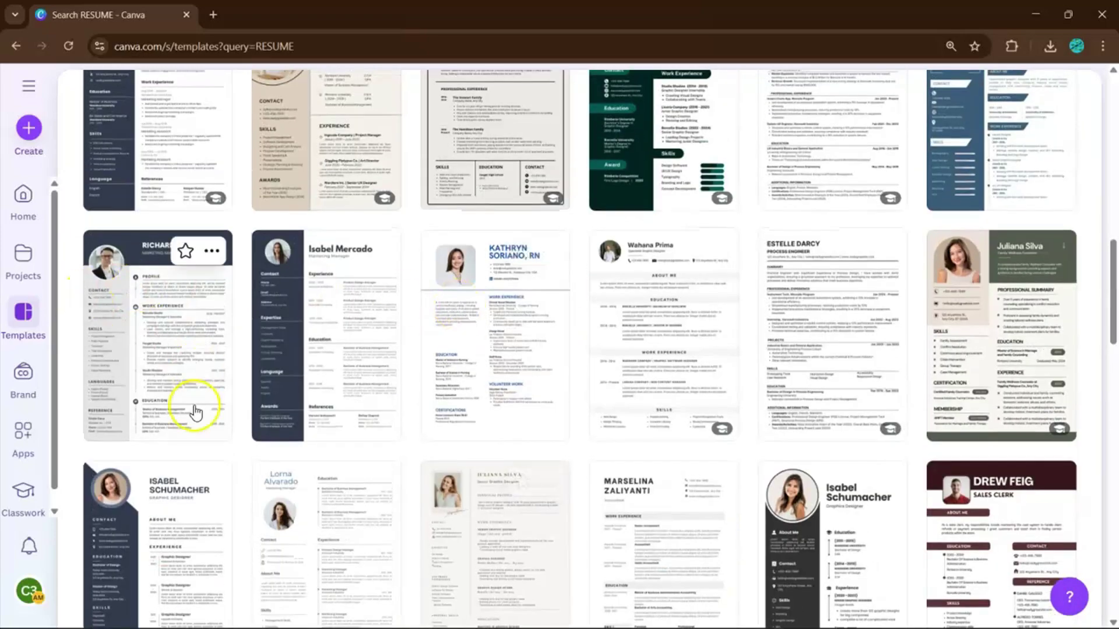
pyautogui.scroll(3, 170, 329)
pyautogui.scroll(2, 336, 226)
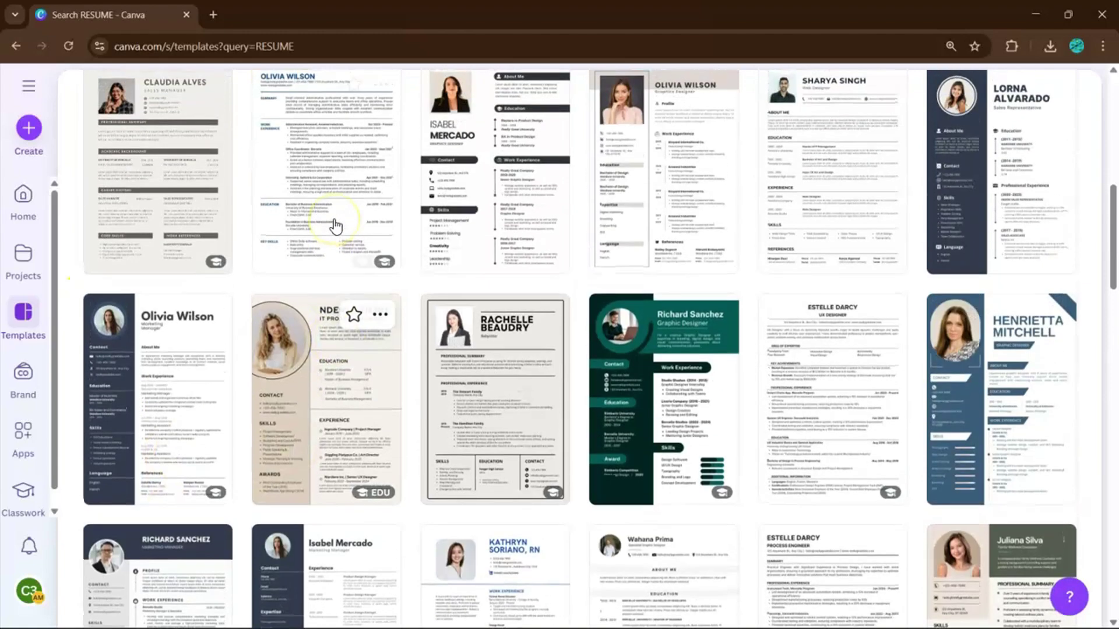
pyautogui.scroll(1, 337, 270)
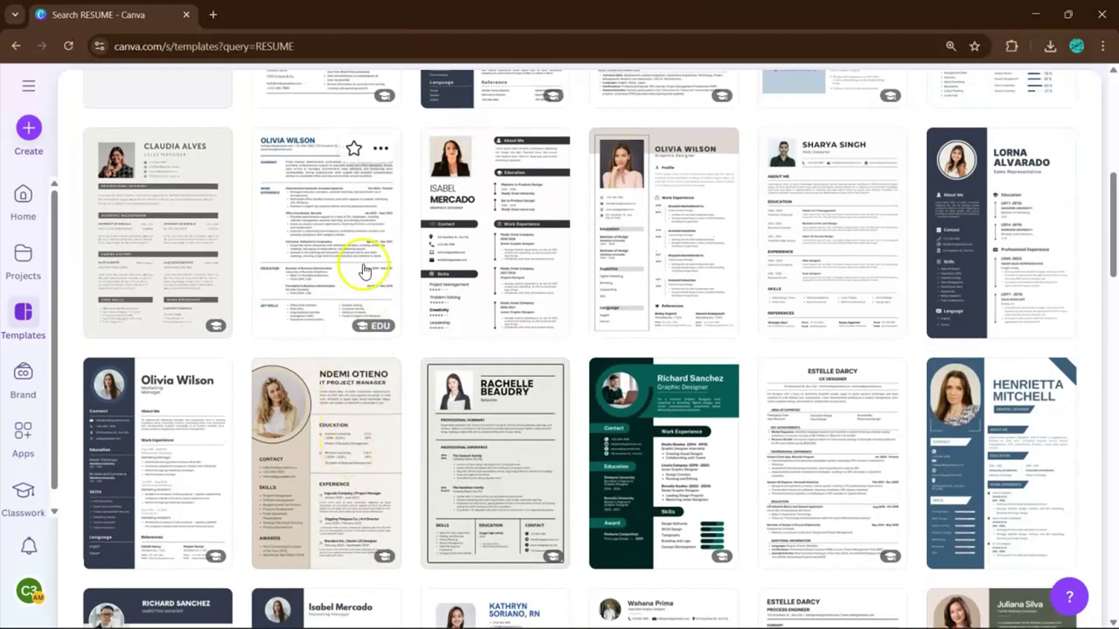
pyautogui.click(358, 252)
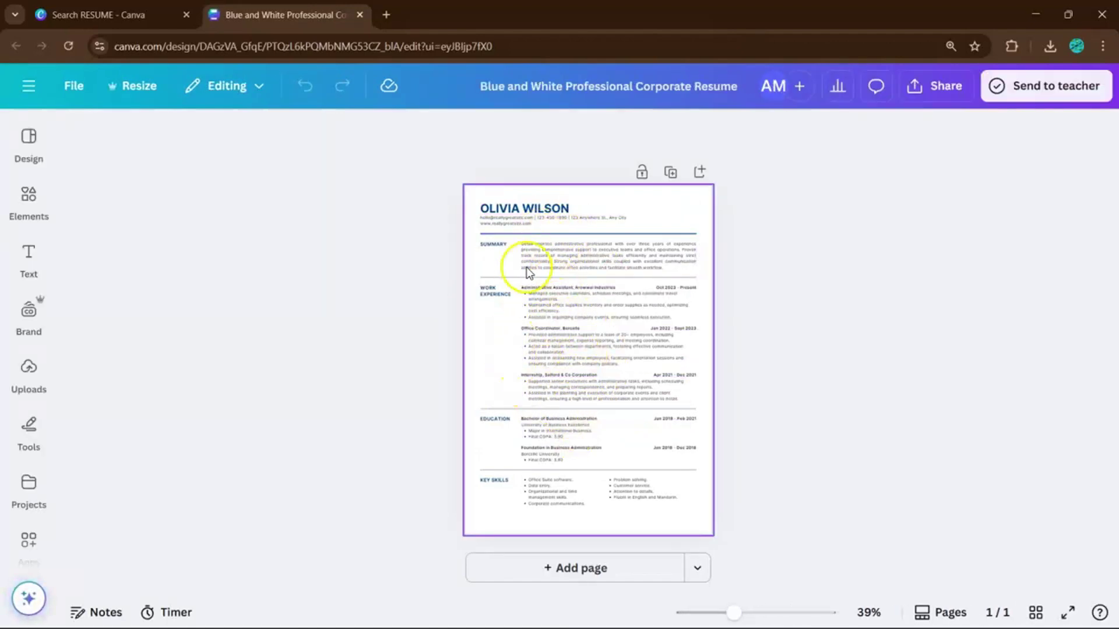
# Step: Scroll up to the top of the resume page in the editor
pyautogui.scroll(5, 503, 236)
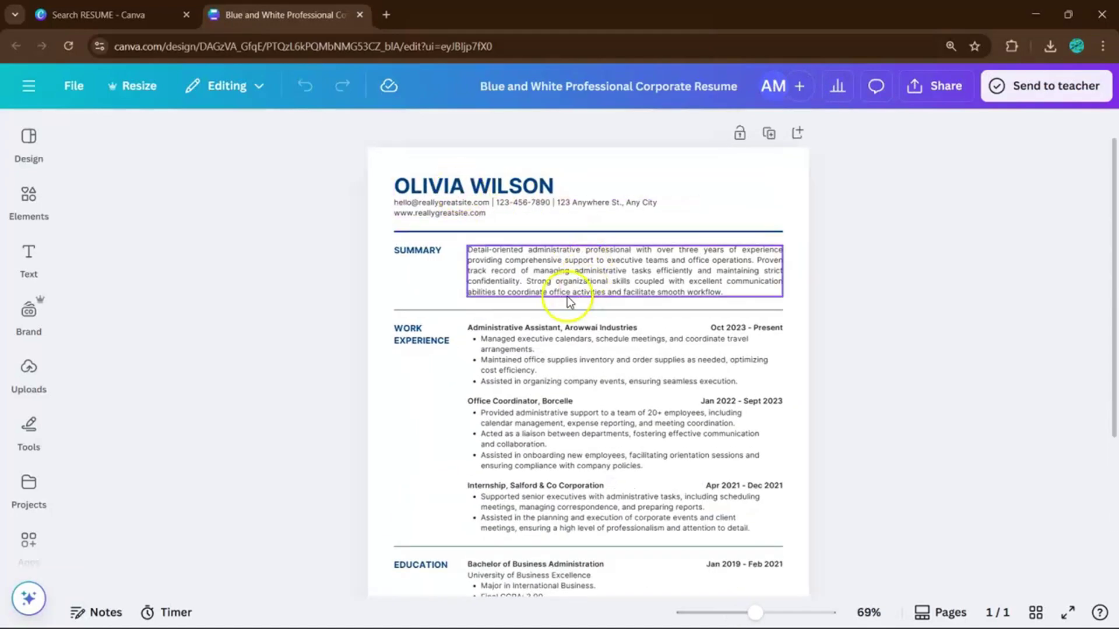
# Step: Replace the sample name heading with the new owner's name
pyautogui.scroll(-3, 501, 187)
pyautogui.tripleClick(501, 187)
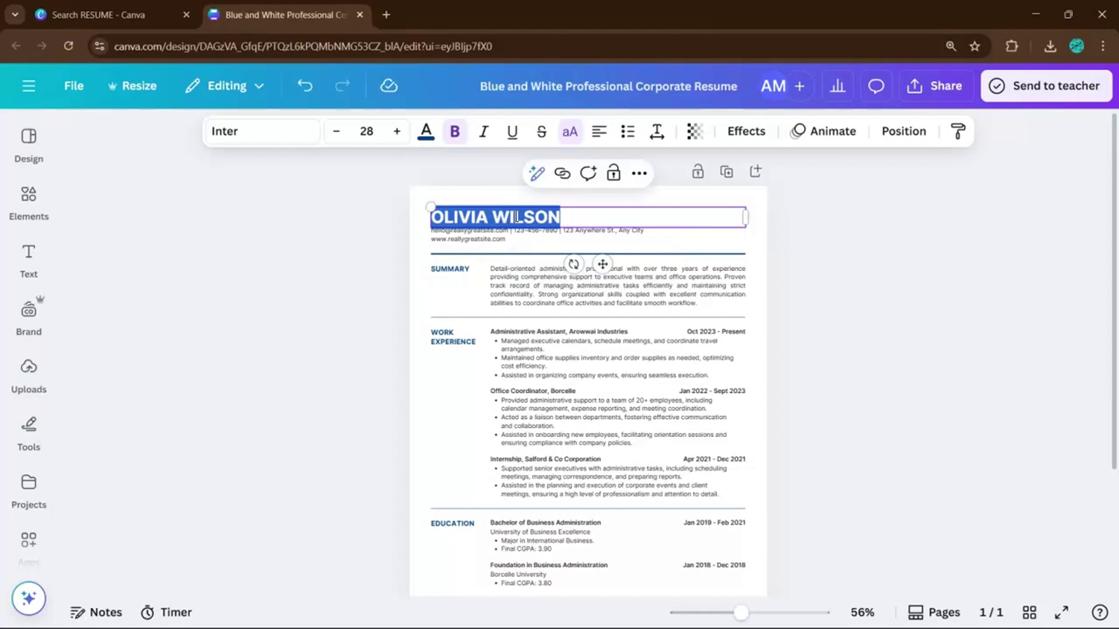
pyautogui.write('JOHN DOE')
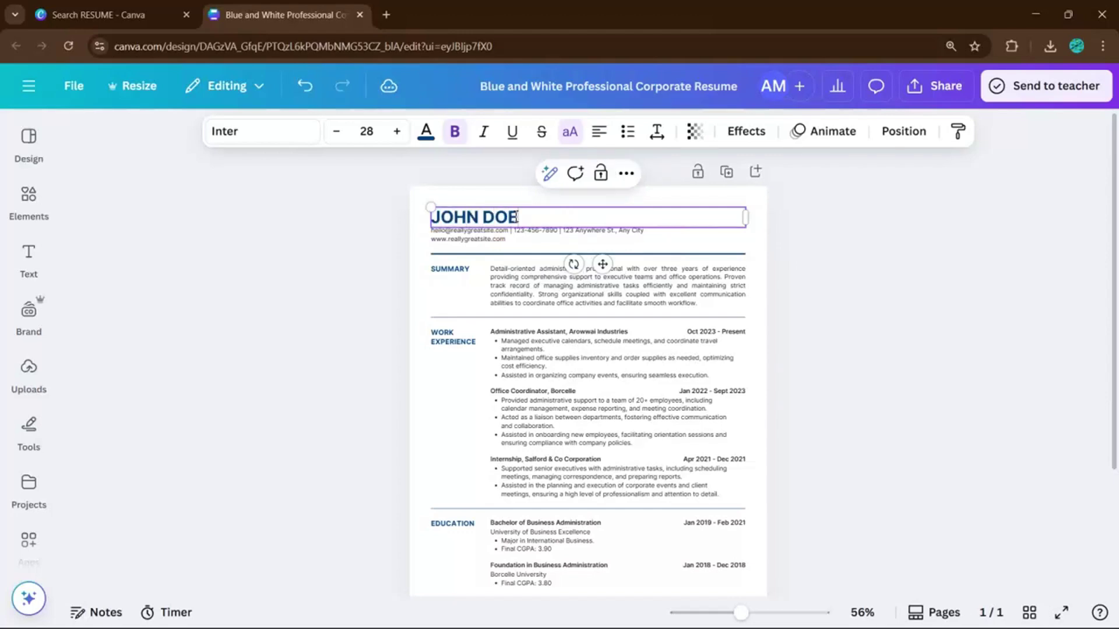
# Step: Replace the sample e-mail in the contact line with the owner's Gmail address
pyautogui.click(489, 240)
pyautogui.scroll(5, 483, 245)
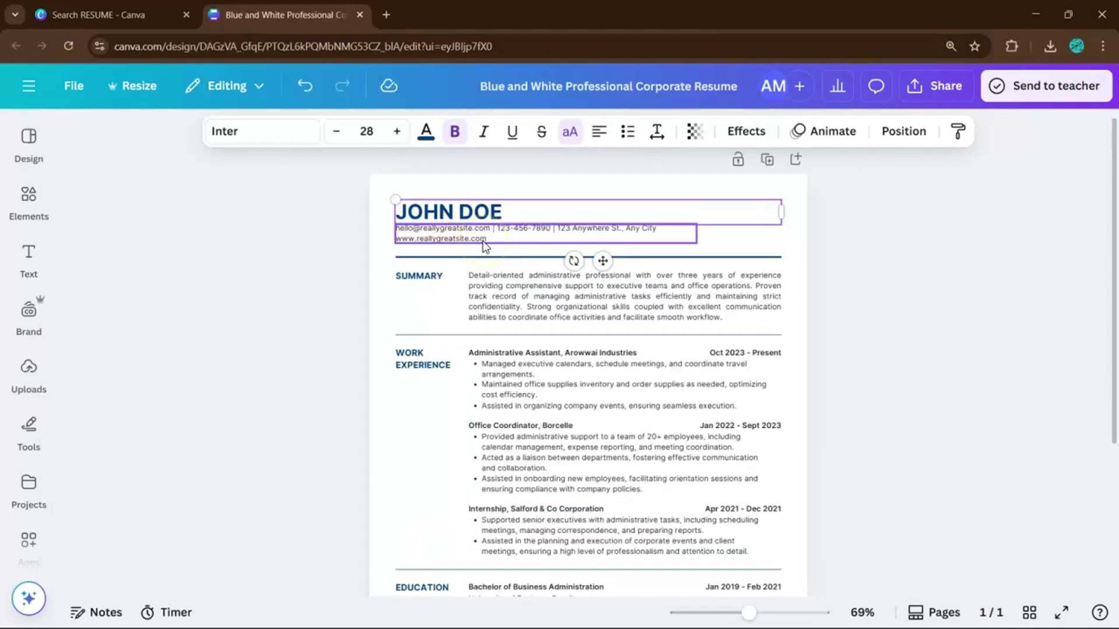
pyautogui.tripleClick(378, 233)
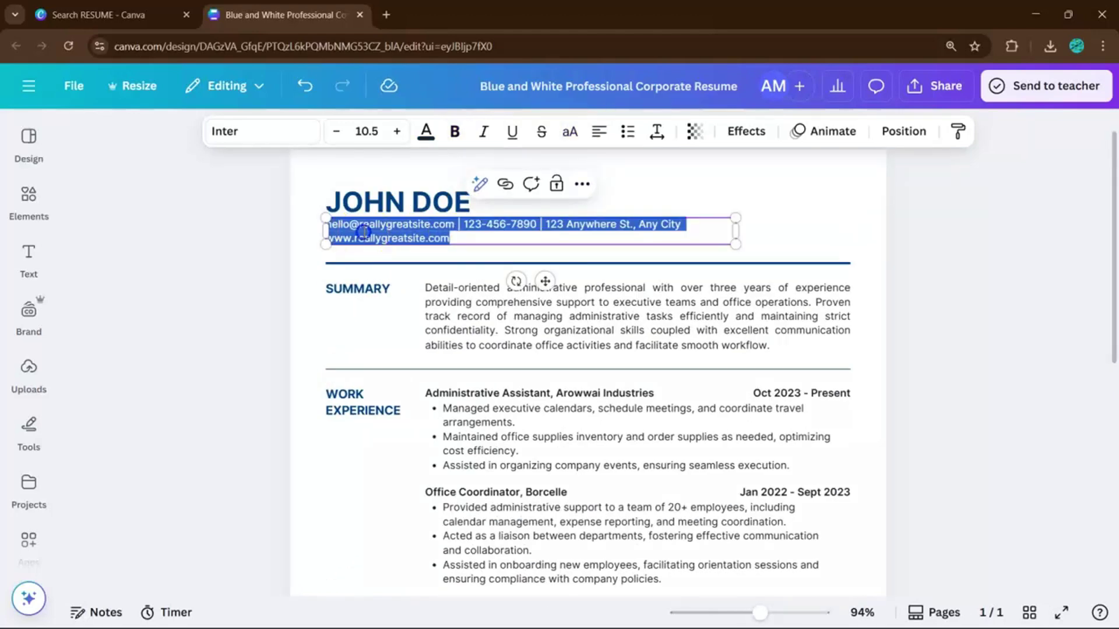
pyautogui.click(364, 230)
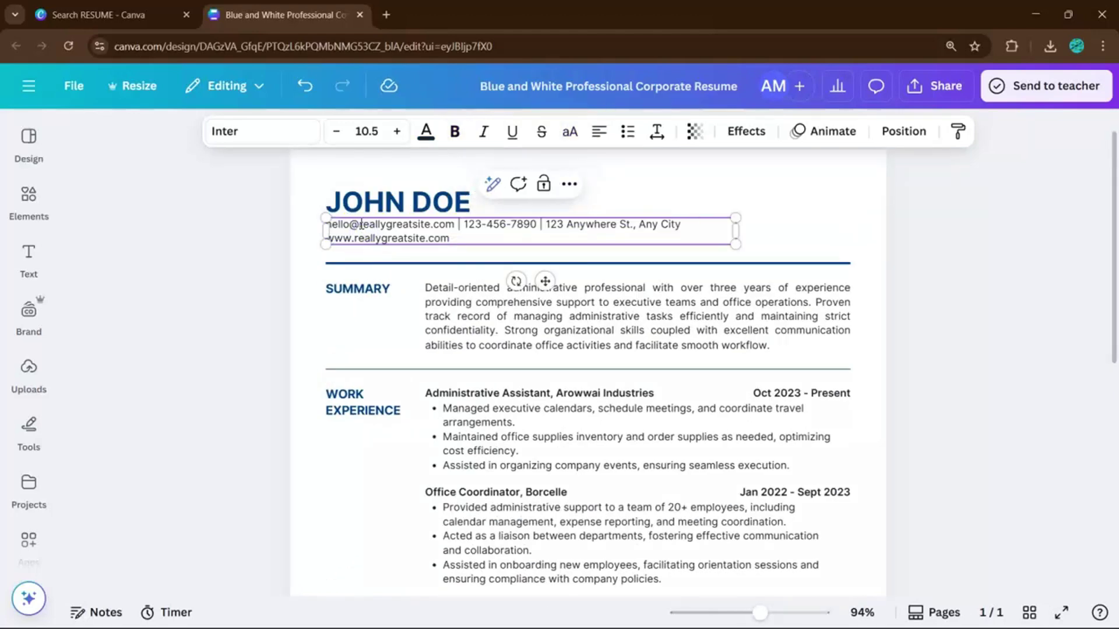
pyautogui.moveTo(454, 220); pyautogui.dragTo(455, 221)
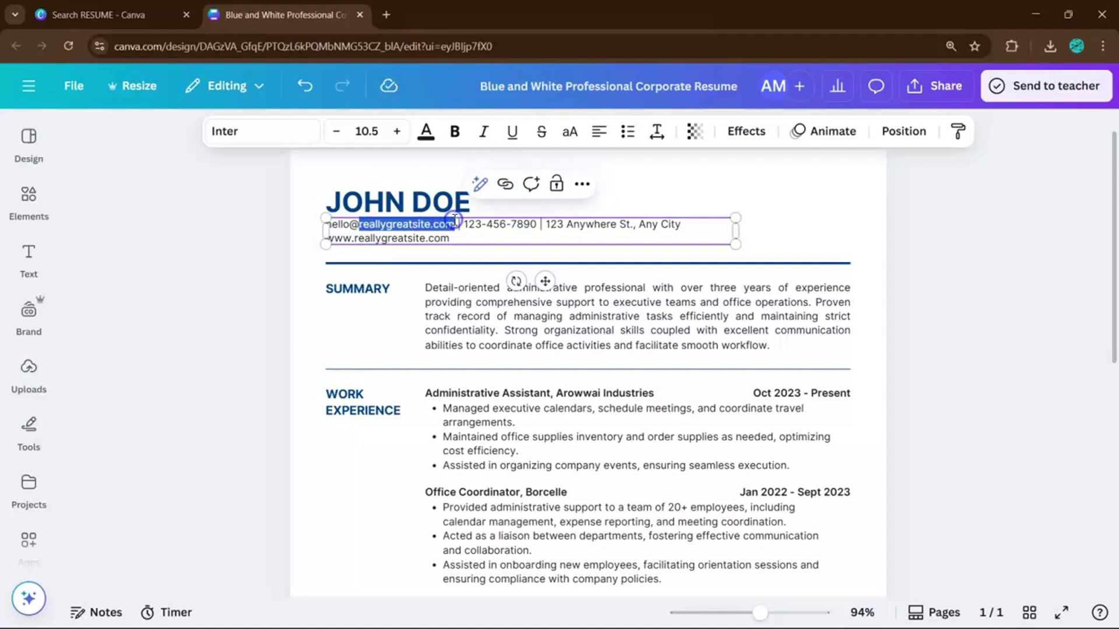
pyautogui.write('johndie')
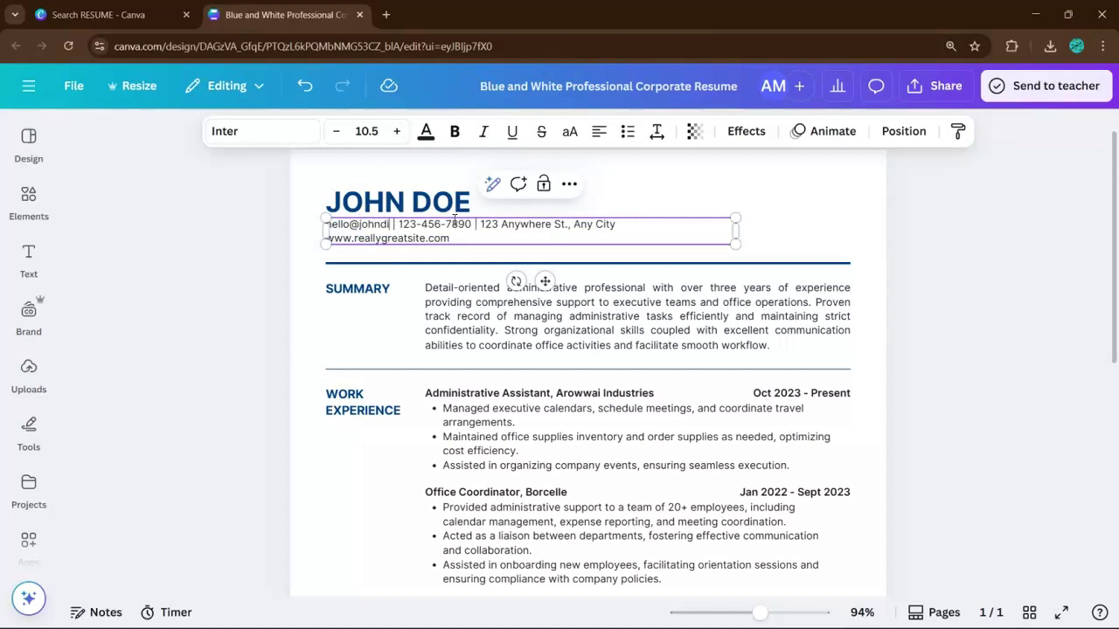
pyautogui.press('BackSpace')
pyautogui.press('BackSpace')
pyautogui.press('BackSpace')
pyautogui.write('oe')
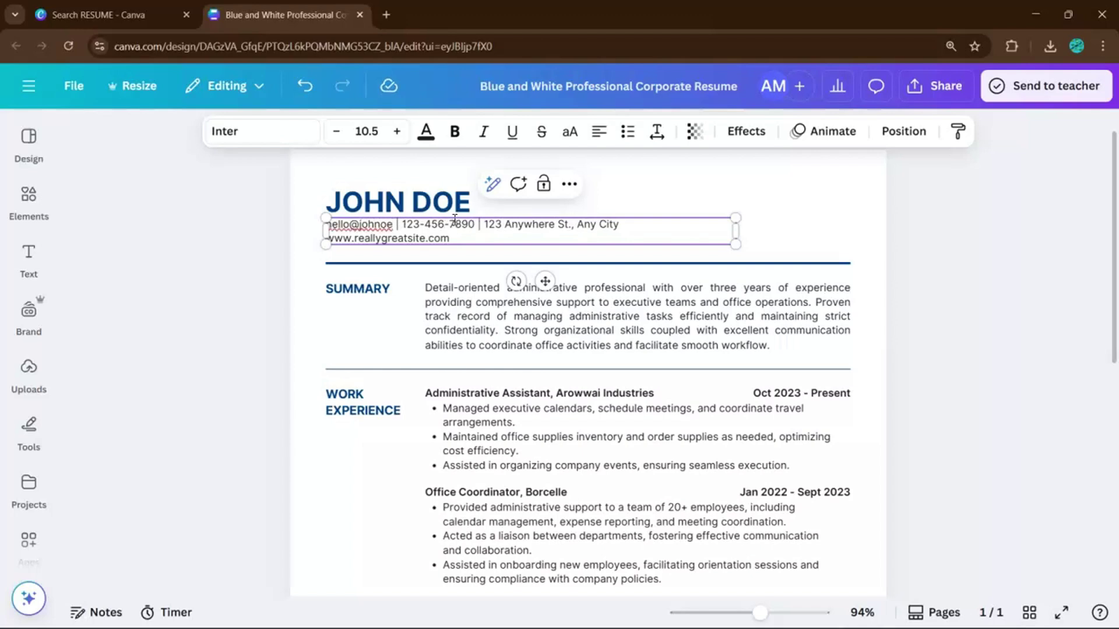
pyautogui.press('BackSpace')
pyautogui.press('BackSpace')
pyautogui.press('BackSpace')
pyautogui.write('ndoe')
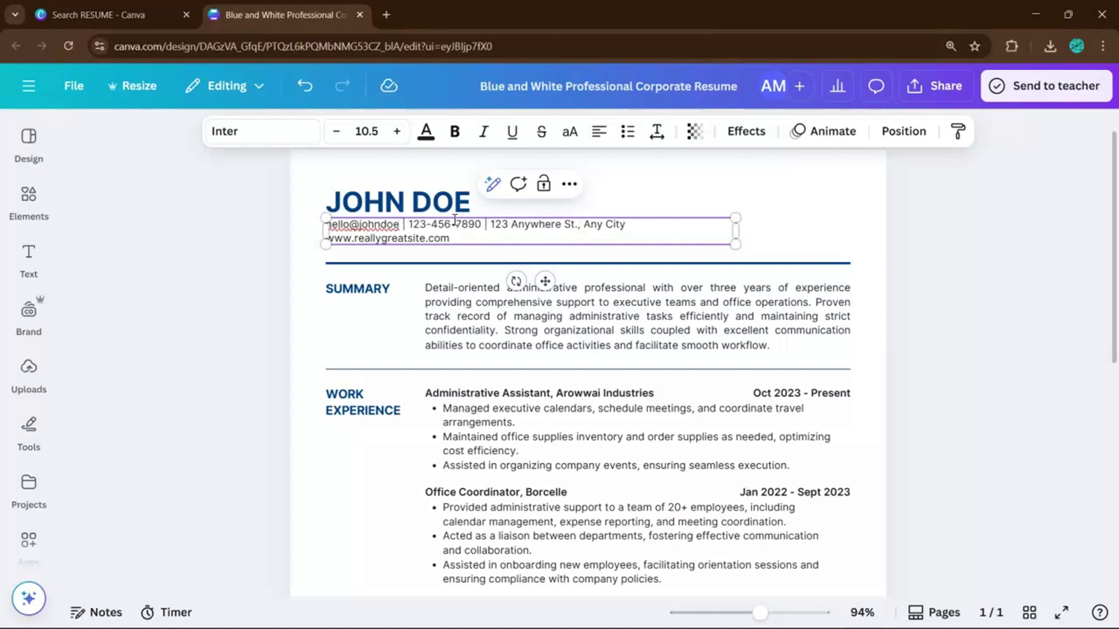
pyautogui.press('BackSpace')
pyautogui.press('BackSpace')
pyautogui.press('BackSpace')
pyautogui.press('BackSpace')
pyautogui.press('BackSpace')
pyautogui.press('BackSpace')
pyautogui.press('BackSpace')
pyautogui.press('BackSpace')
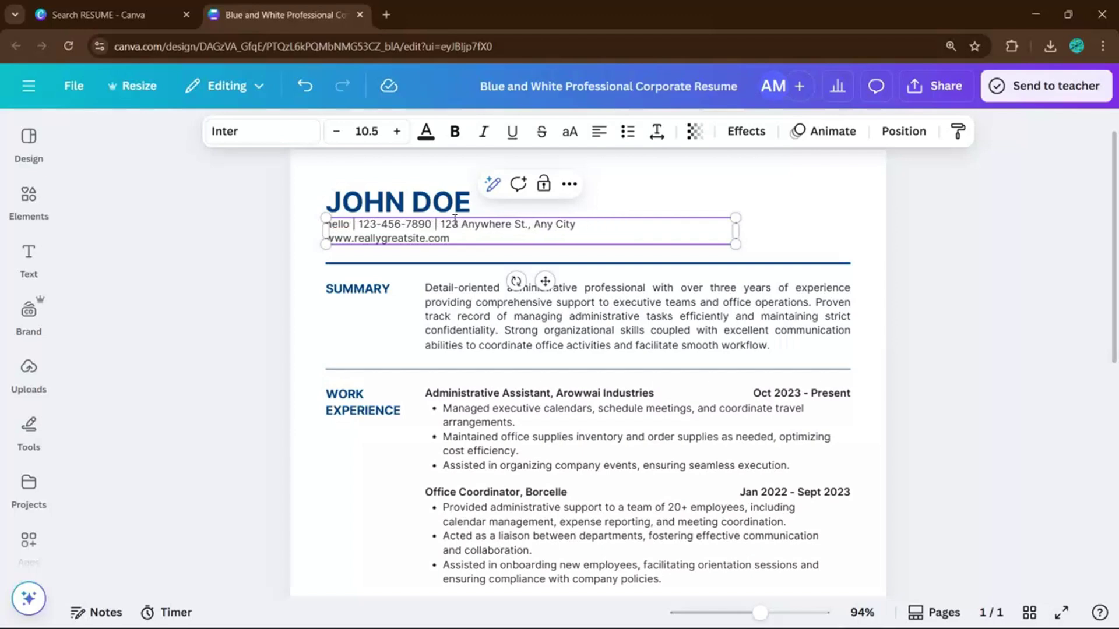
pyautogui.press('BackSpace')
pyautogui.press('BackSpace')
pyautogui.press('BackSpace')
pyautogui.press('BackSpace')
pyautogui.press('BackSpace')
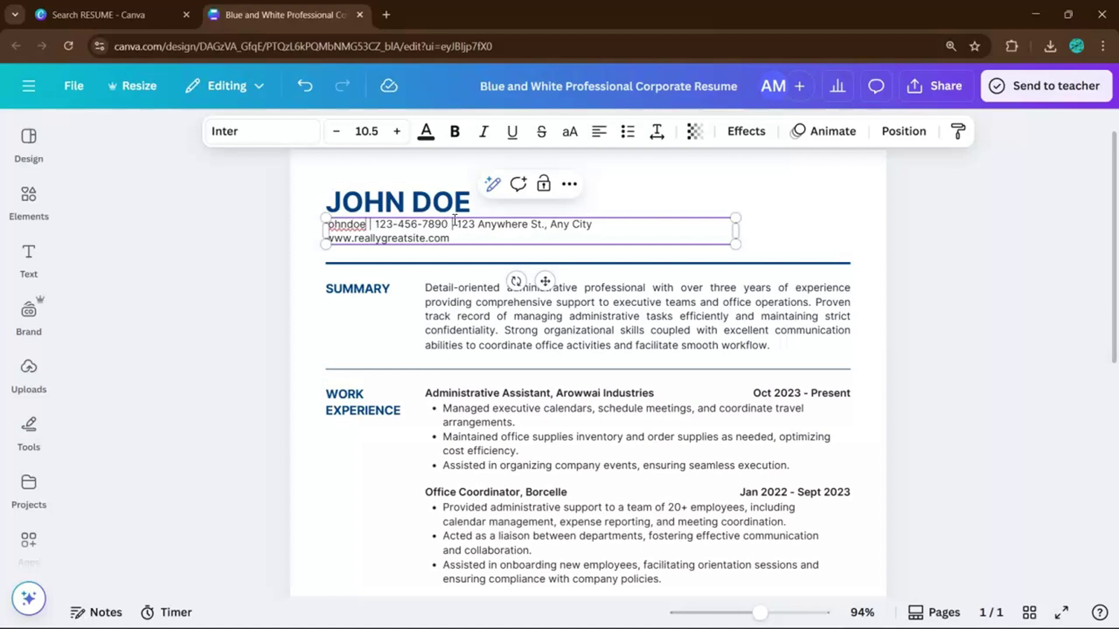
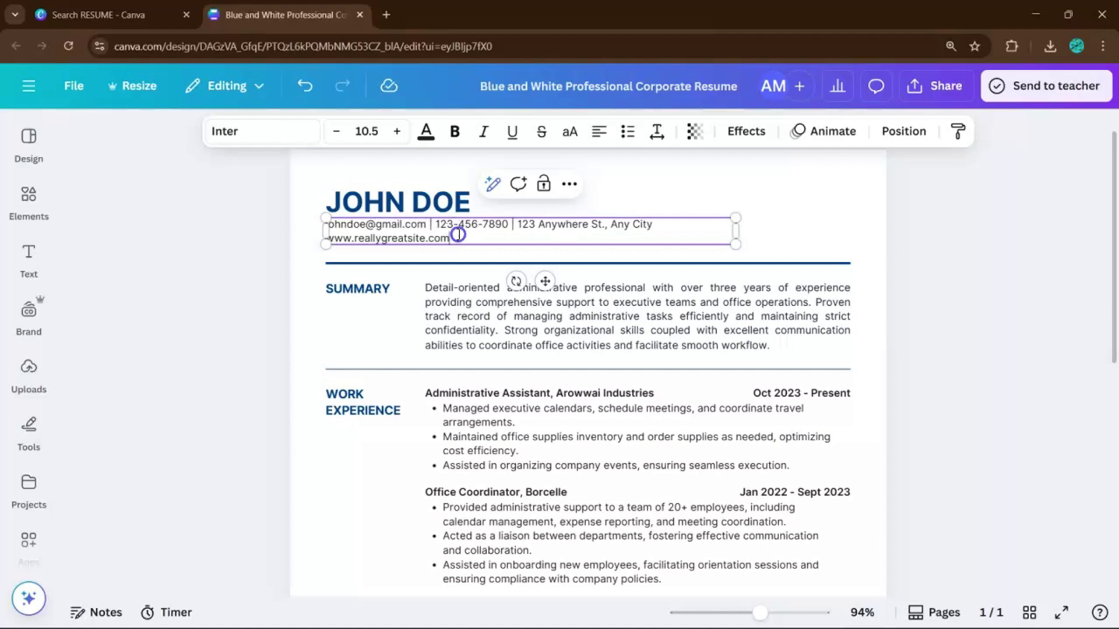
# Step: Delete the sample site name from the website address in the contact line
pyautogui.doubleClick(458, 234)
pyautogui.click(437, 236)
pyautogui.moveTo(394, 243); pyautogui.dragTo(355, 239)
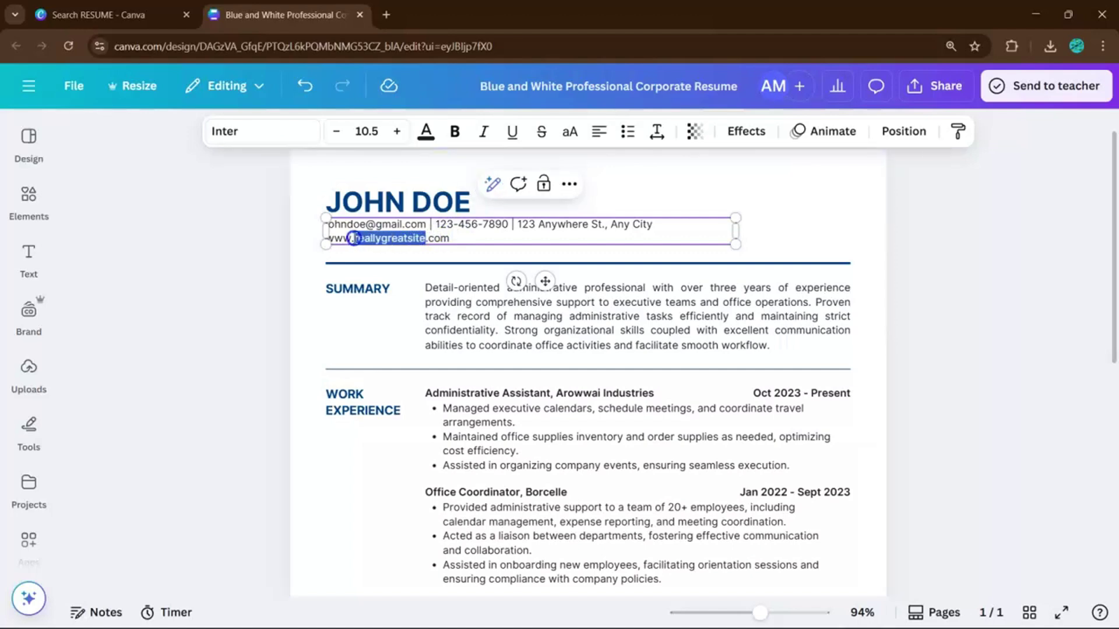
pyautogui.press('BackSpace')
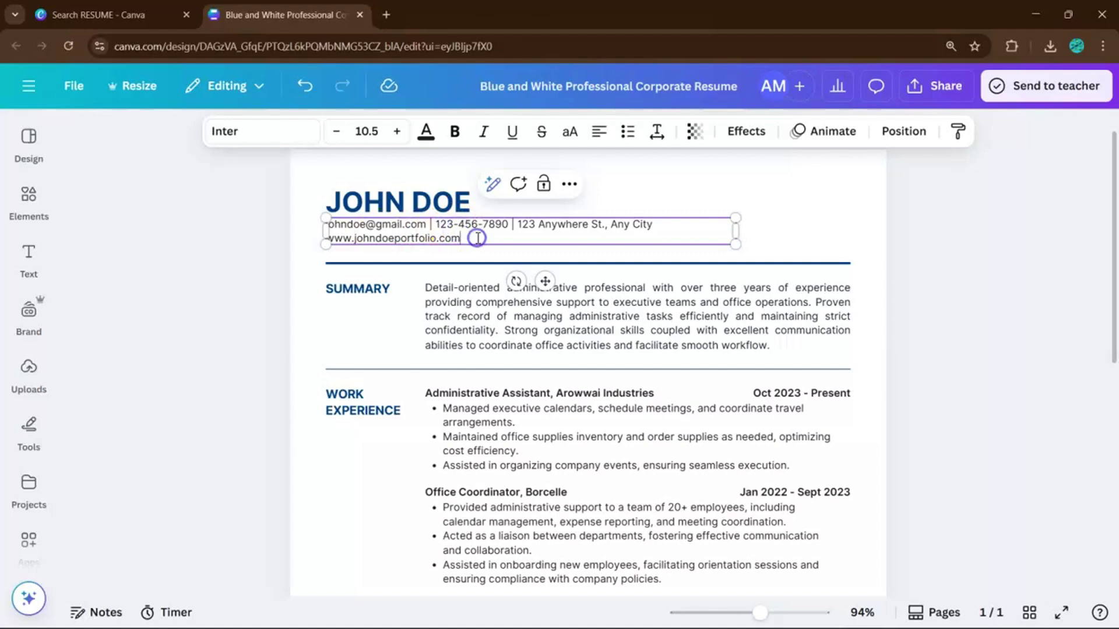
# Step: Change the Summary's years of experience from three to five
pyautogui.click(430, 308)
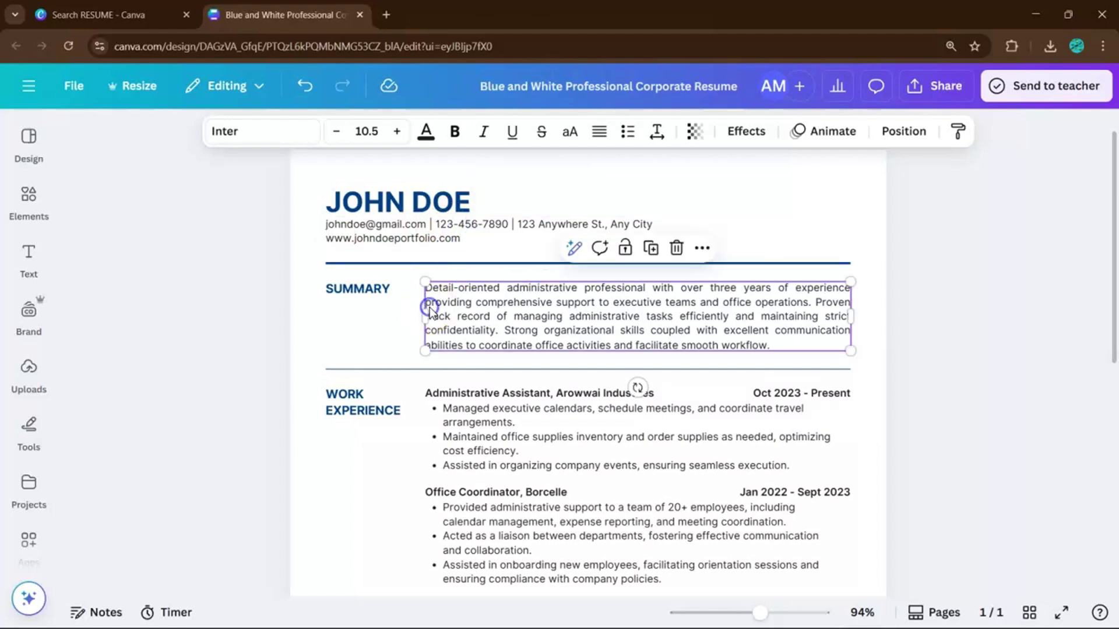
pyautogui.doubleClick(526, 309)
pyautogui.click(696, 266)
pyautogui.click(786, 318)
pyautogui.moveTo(786, 318); pyautogui.dragTo(771, 309)
pyautogui.hotkey('ctrl', 'z')
pyautogui.doubleClick(743, 300)
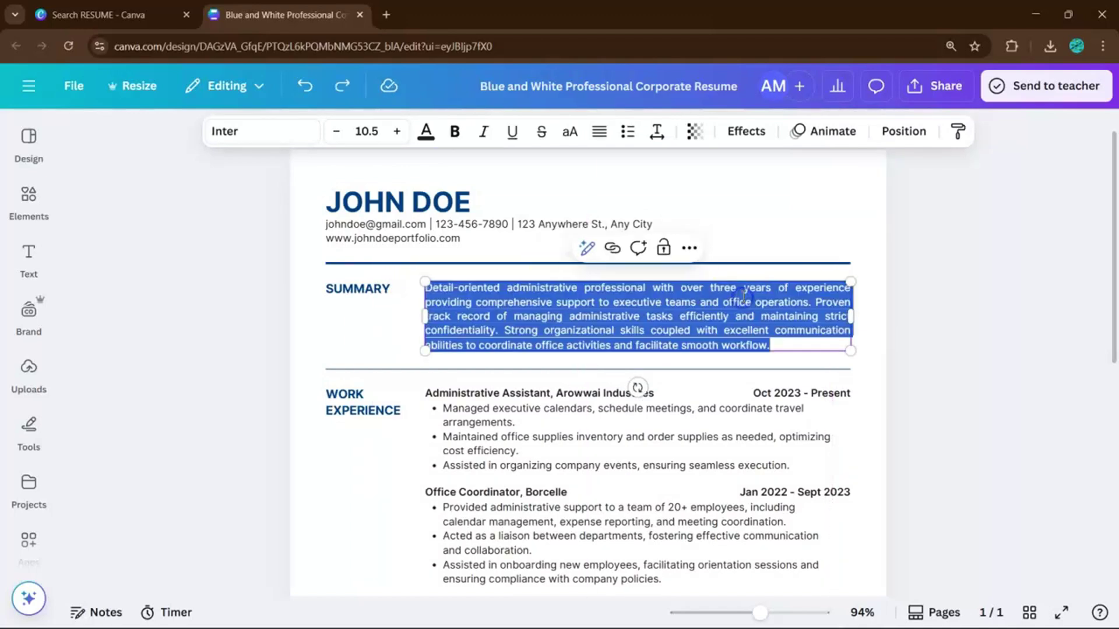
pyautogui.click(736, 282)
pyautogui.press('BackSpace')
pyautogui.press('BackSpace')
pyautogui.press('BackSpace')
pyautogui.press('BackSpace')
pyautogui.press('BackSpace')
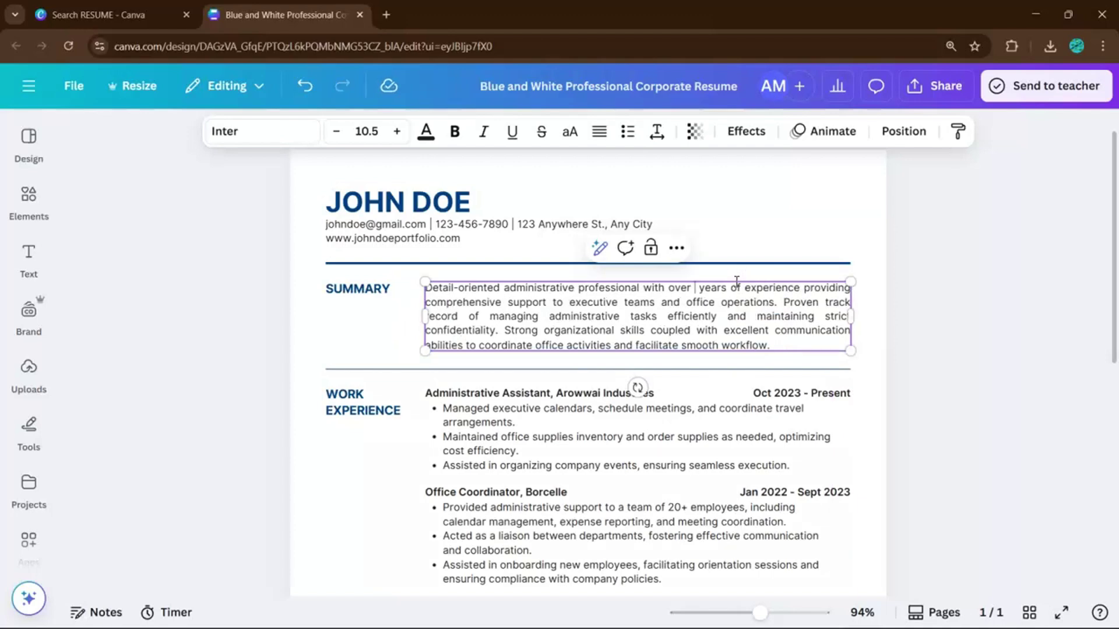
pyautogui.write('four')
pyautogui.press('BackSpace')
pyautogui.press('BackSpace')
pyautogui.press('BackSpace')
pyautogui.press('BackSpace')
pyautogui.write('five')
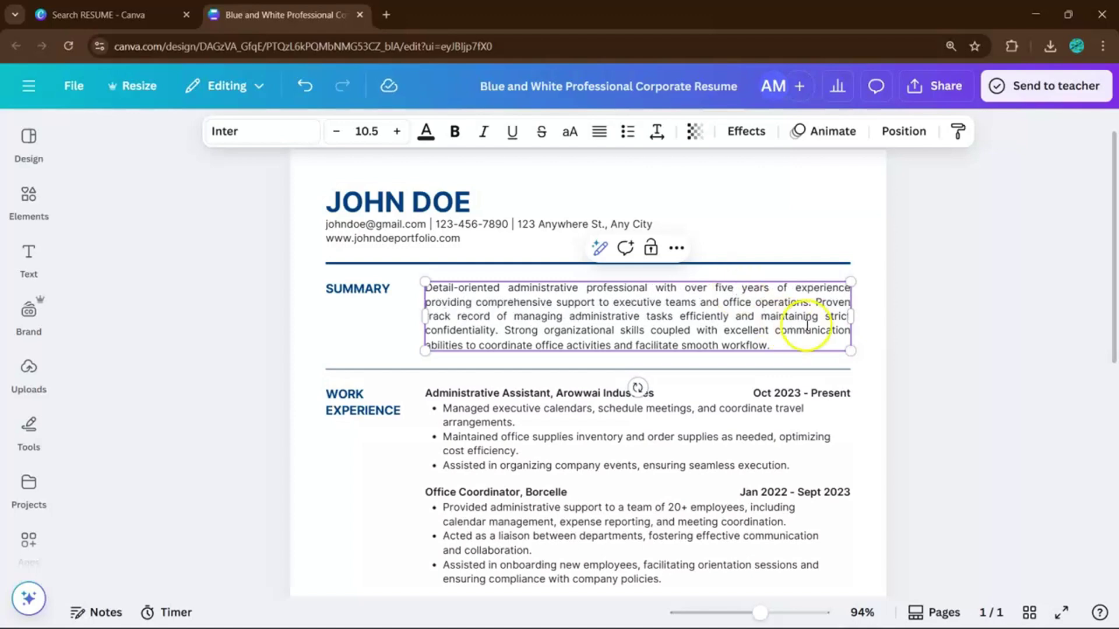
# Step: Cycle the Summary paragraph through left, centre and right alignment, ending on justified
pyautogui.click(598, 132)
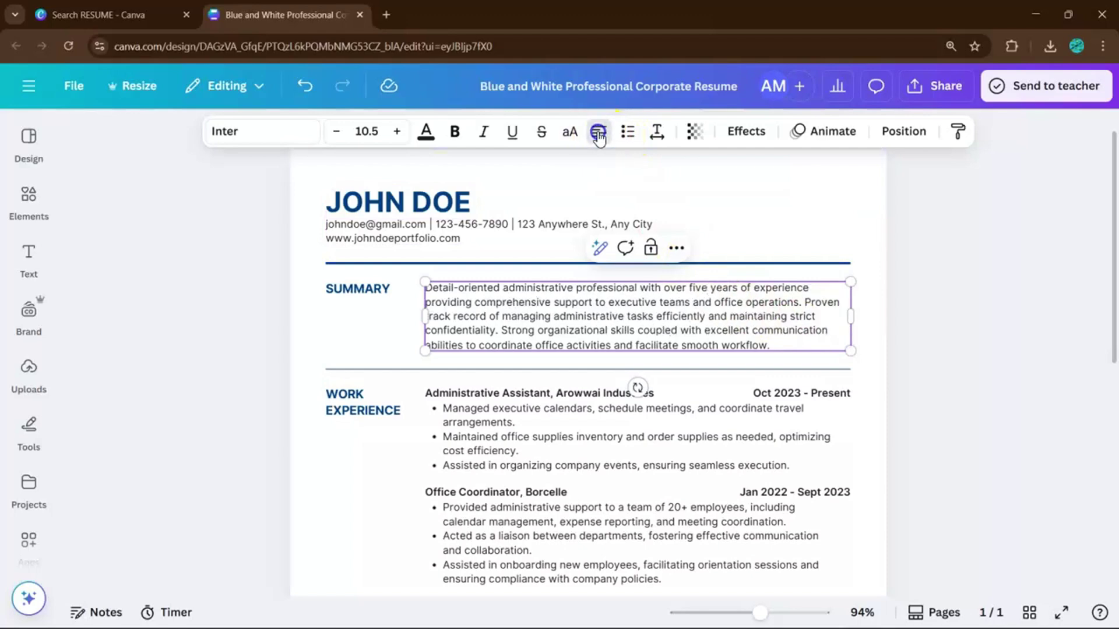
pyautogui.click(599, 132)
pyautogui.click(598, 131)
pyautogui.click(599, 132)
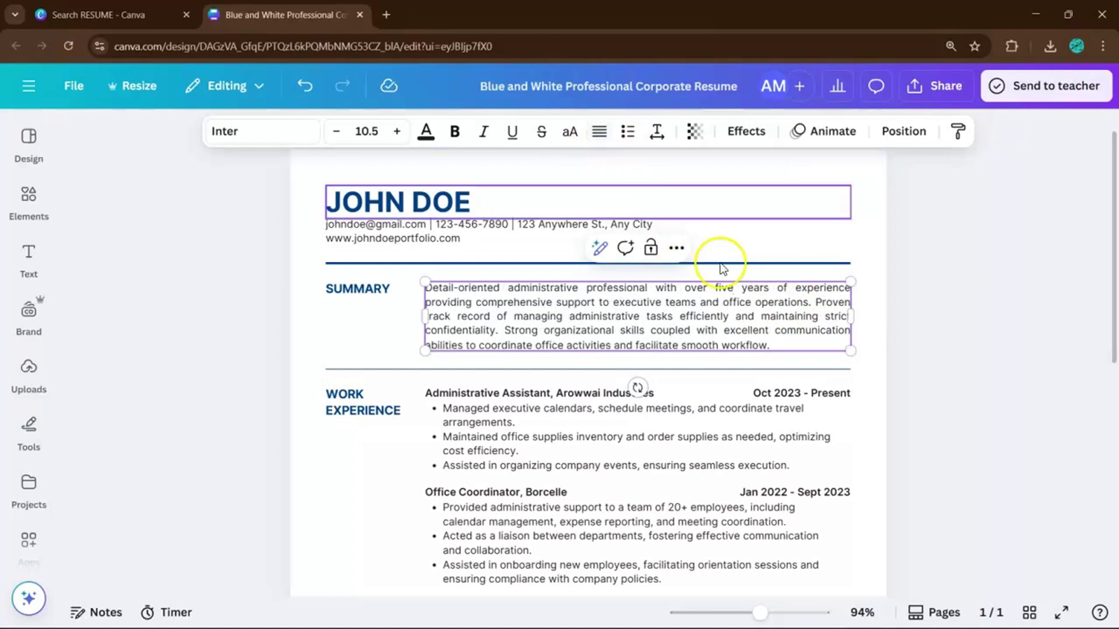
pyautogui.scroll(-2, 750, 313)
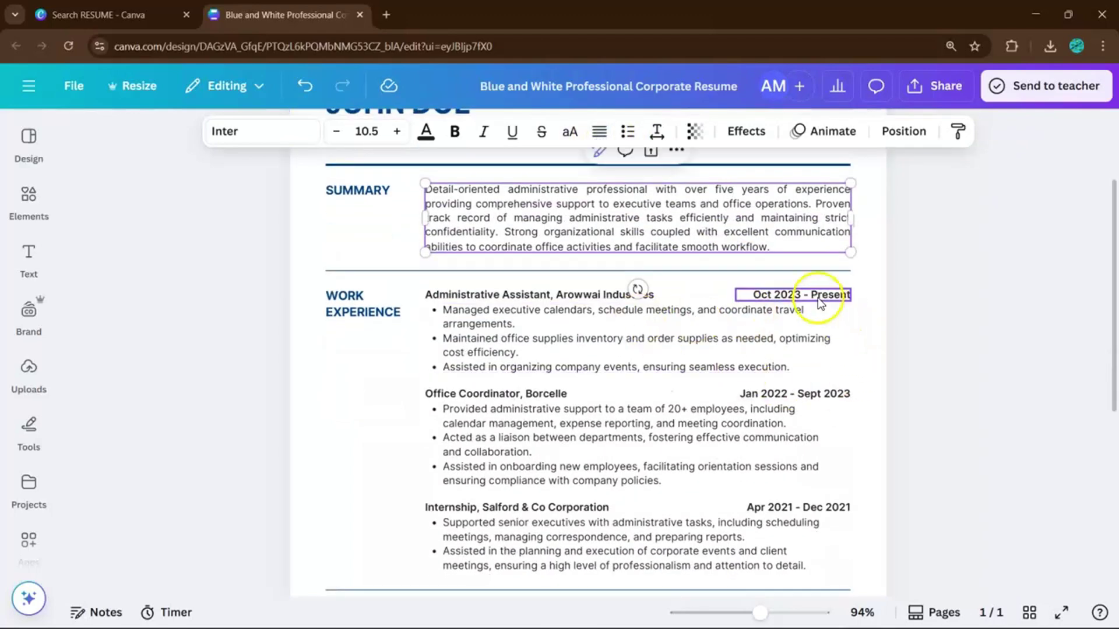
pyautogui.click(571, 314)
pyautogui.scroll(-1, 570, 318)
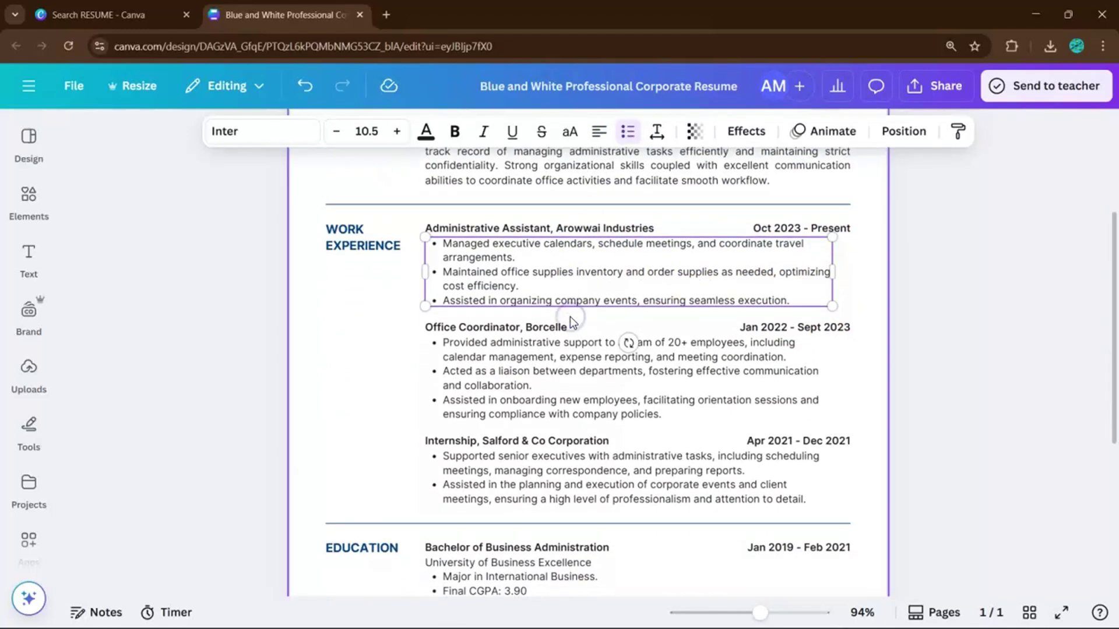
pyautogui.scroll(-4, 568, 370)
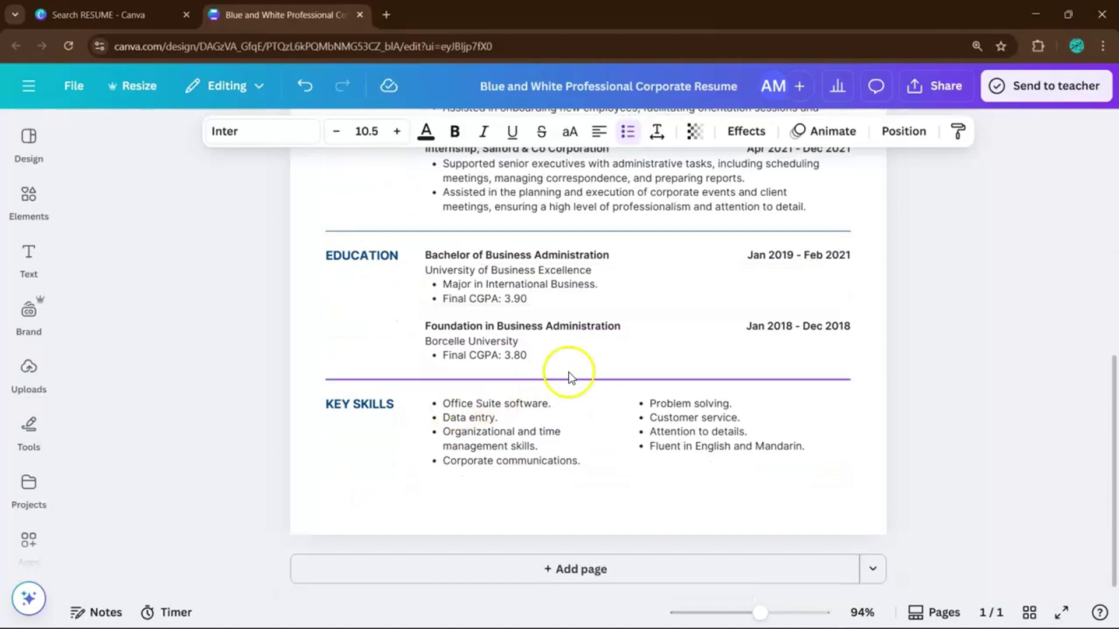
pyautogui.scroll(7, 568, 373)
pyautogui.scroll(-1, 429, 277)
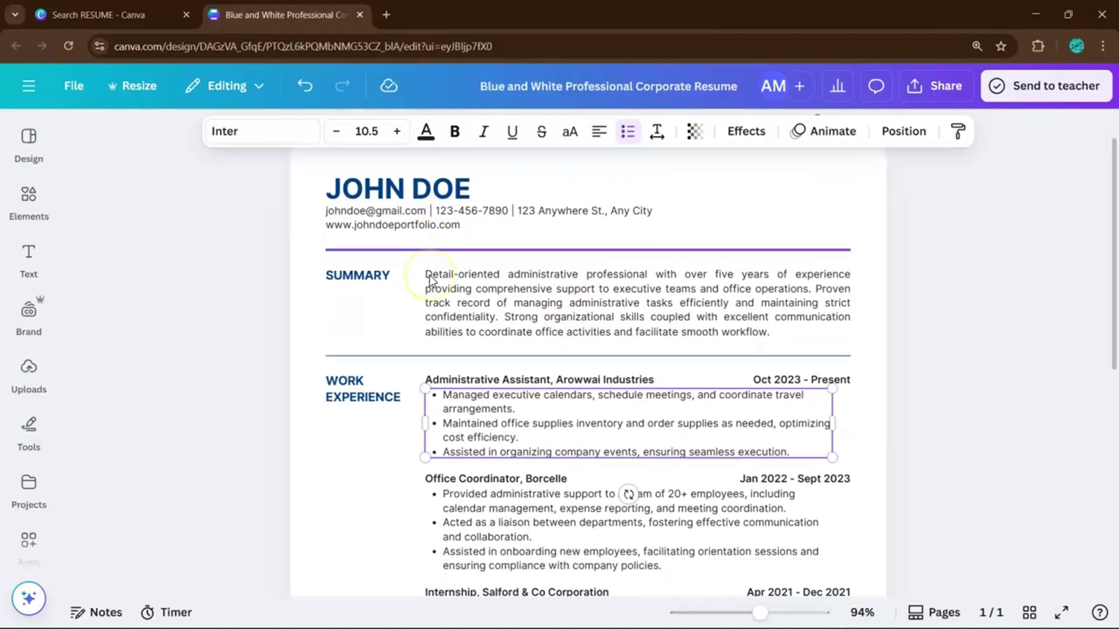
pyautogui.scroll(-2, 429, 274)
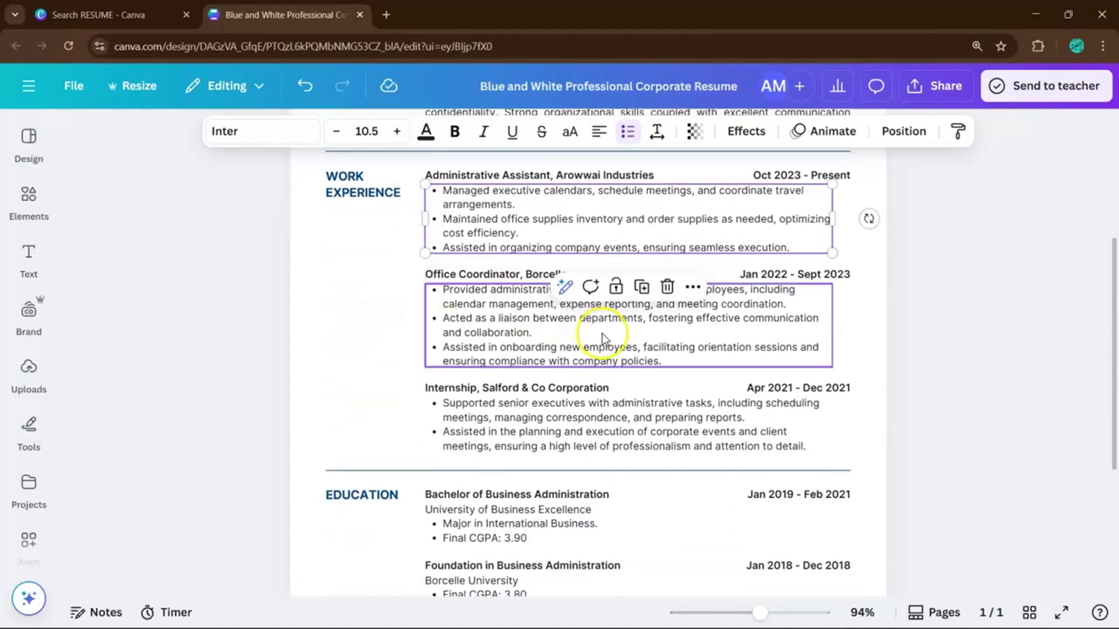
pyautogui.scroll(-1, 601, 327)
pyautogui.scroll(-2, 603, 338)
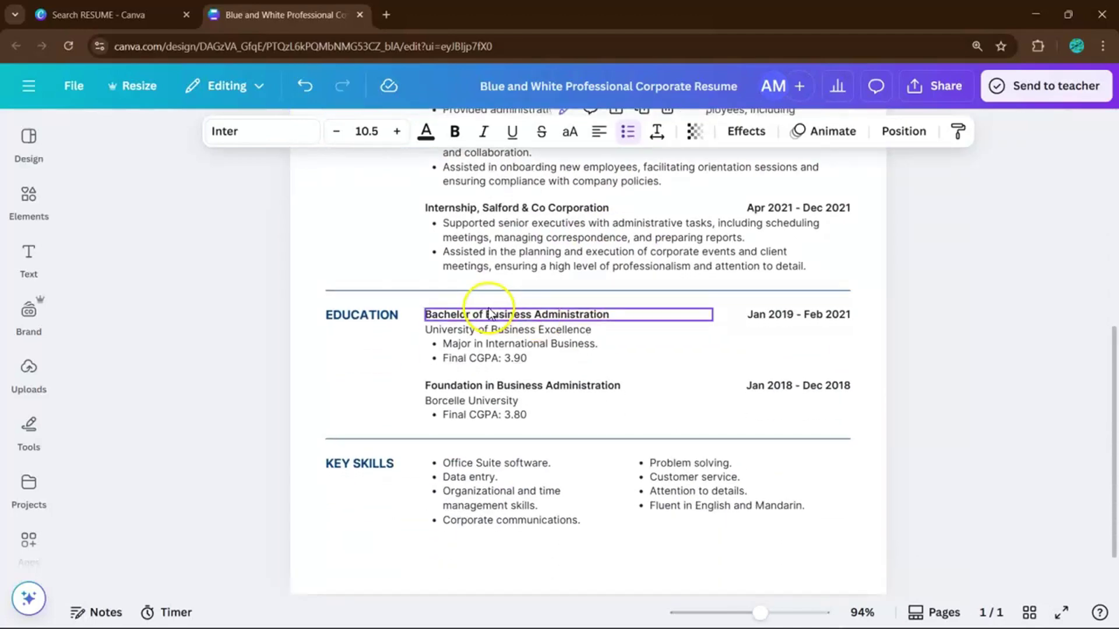
pyautogui.scroll(4, 464, 362)
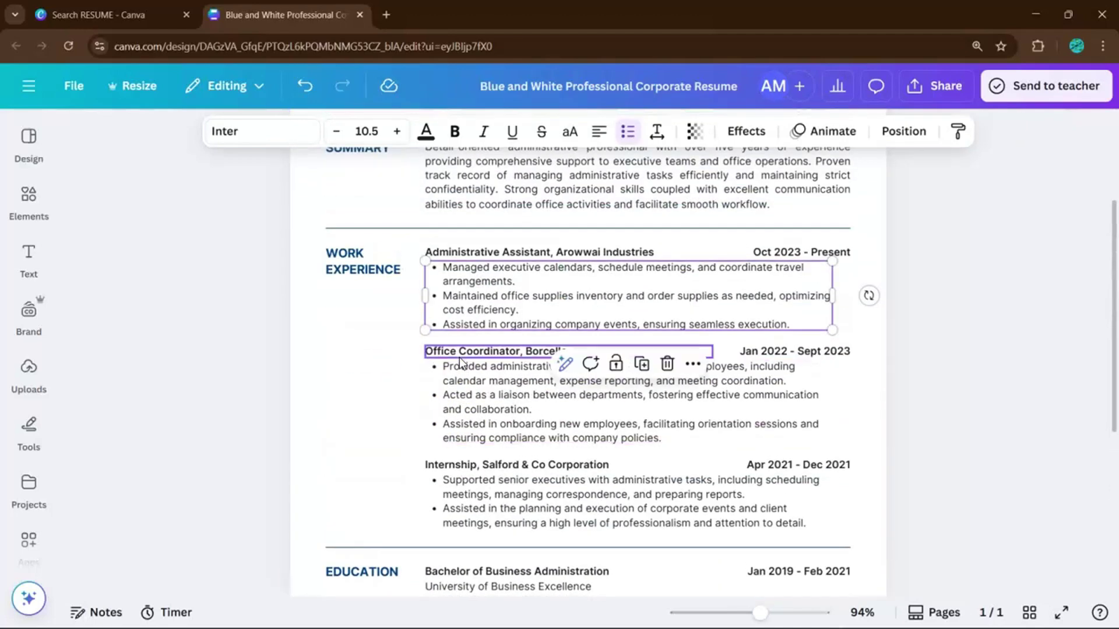
pyautogui.scroll(-3, 499, 280)
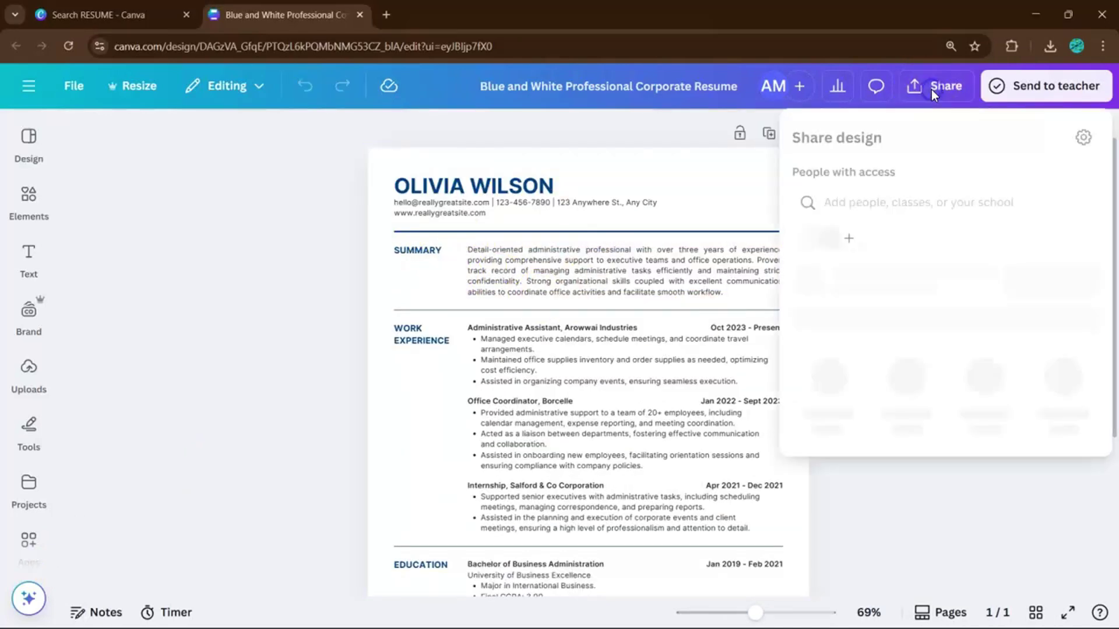
pyautogui.click(828, 416)
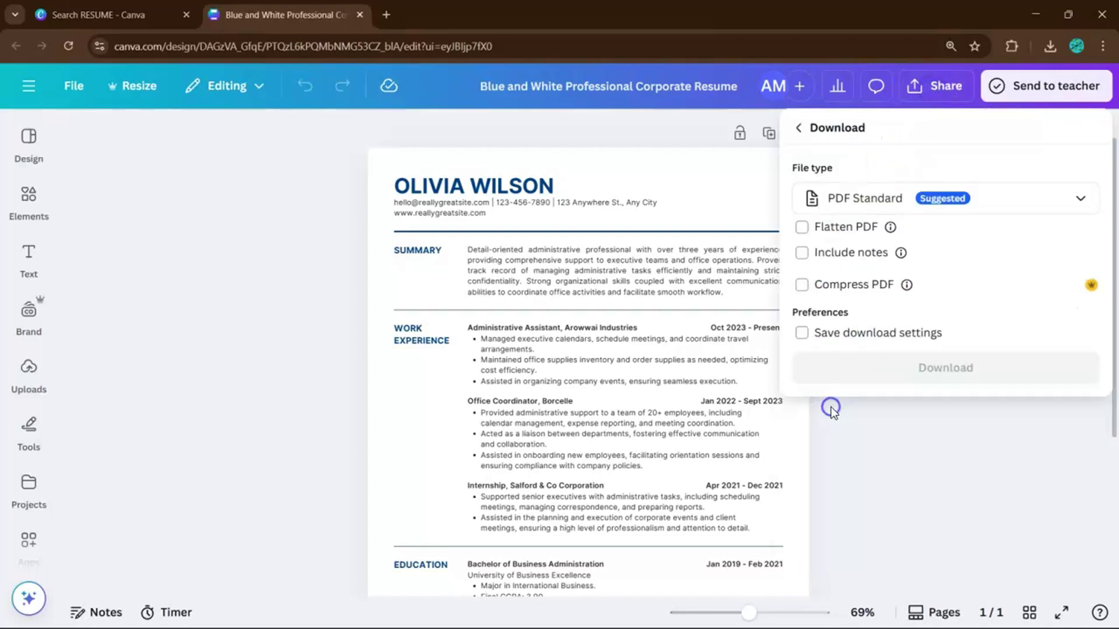
pyautogui.click(889, 215)
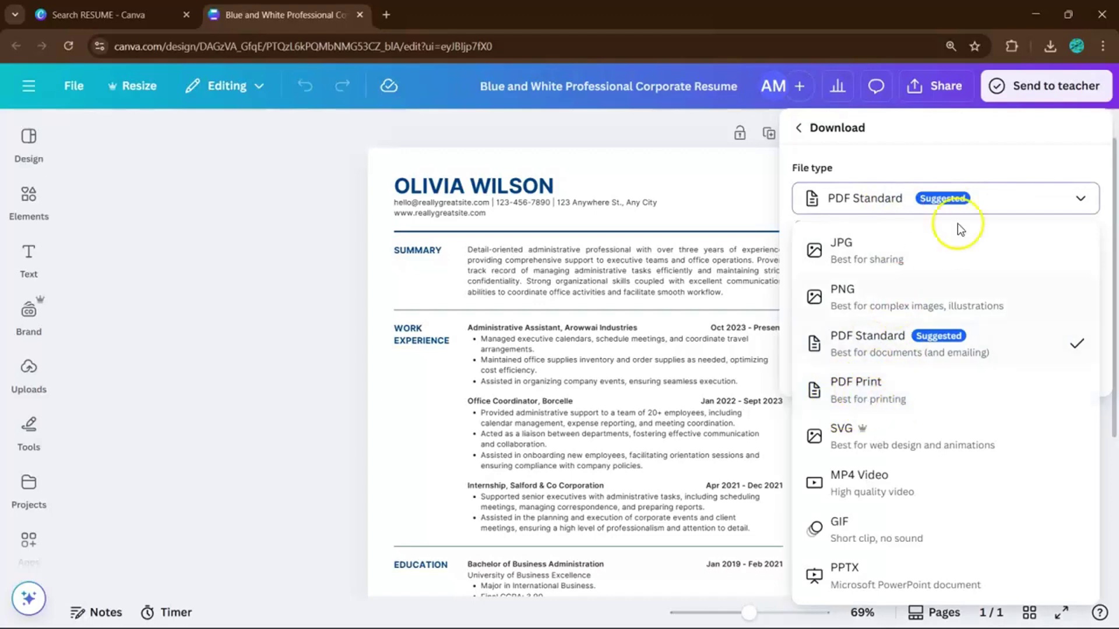
pyautogui.click(966, 165)
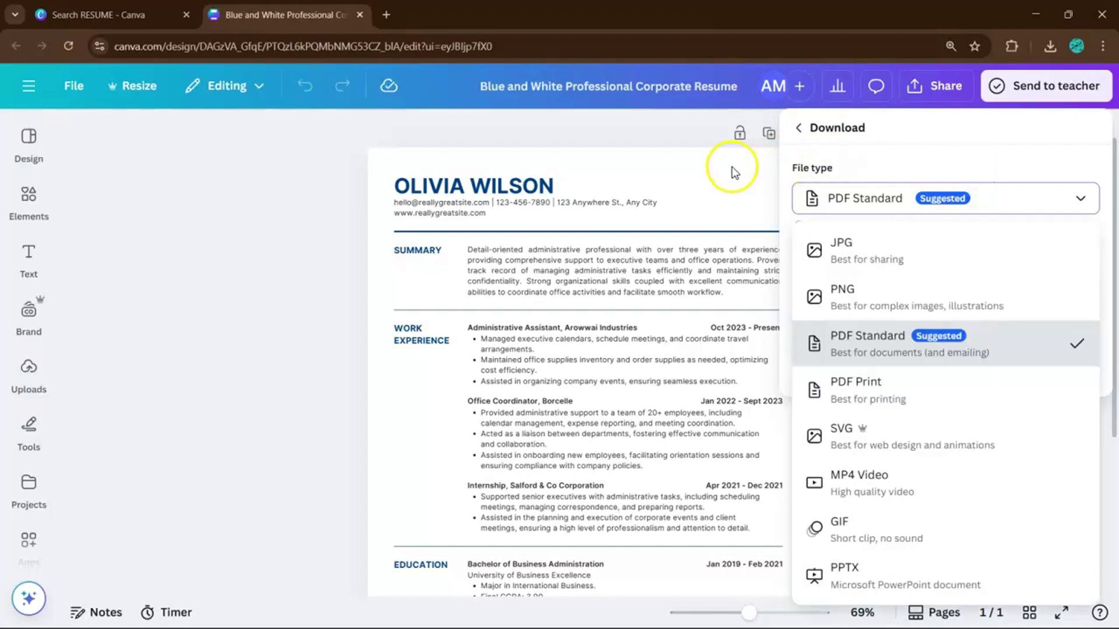
pyautogui.click(729, 167)
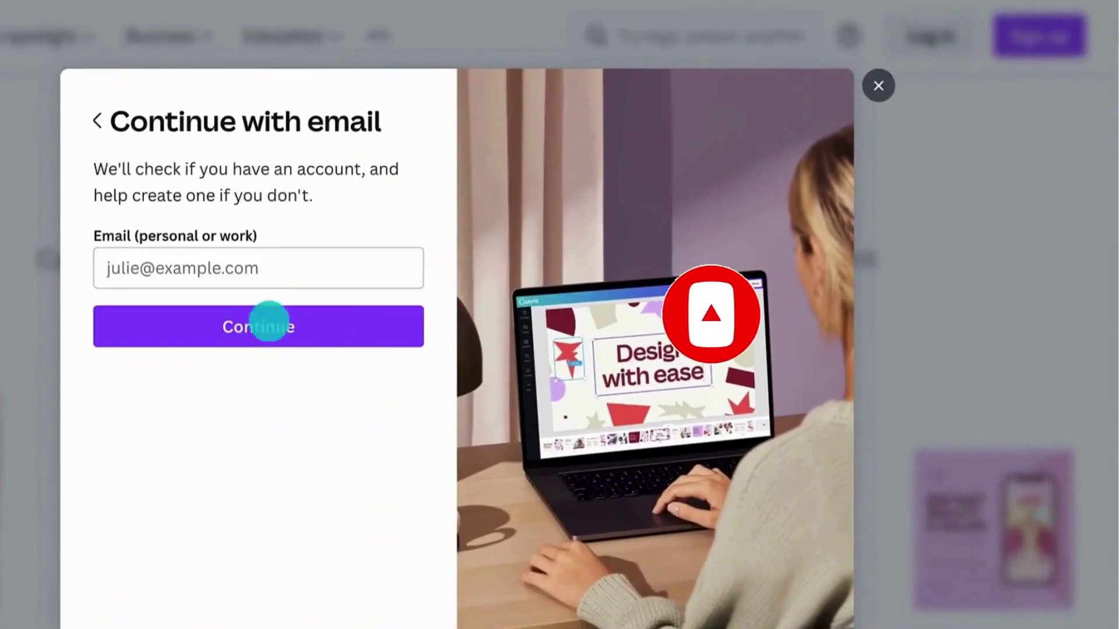
pyautogui.click(147, 257)
pyautogui.write('georgia.e@yourcompany.com')
pyautogui.click(159, 306)
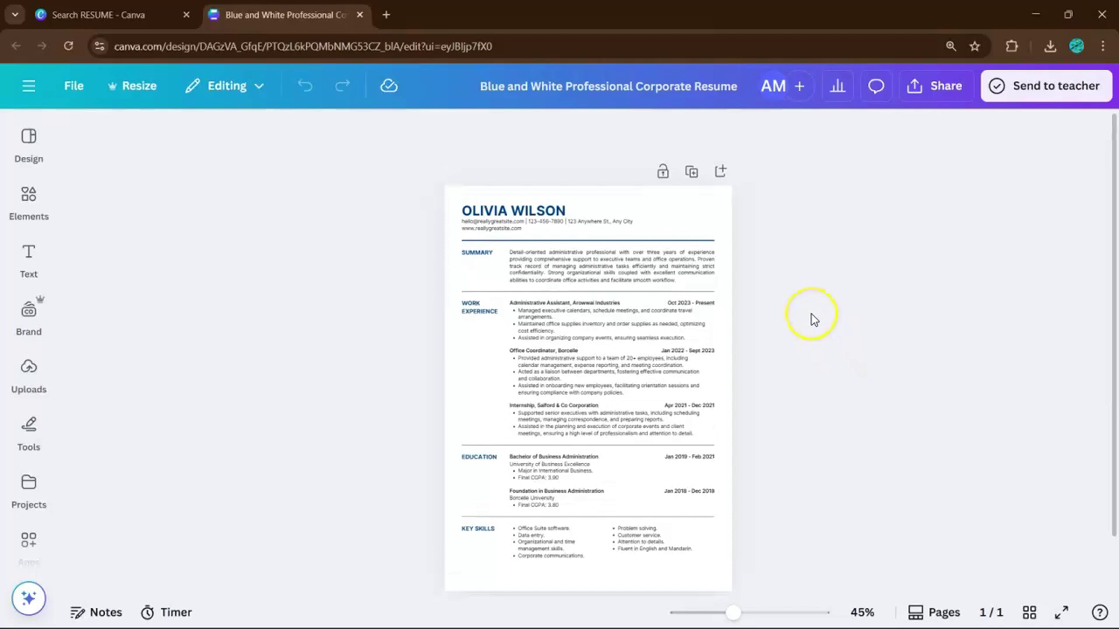
# Step: Zoom in and highlight the entire sample name heading at the top of the resume
pyautogui.hotkey('ctrl', '+')
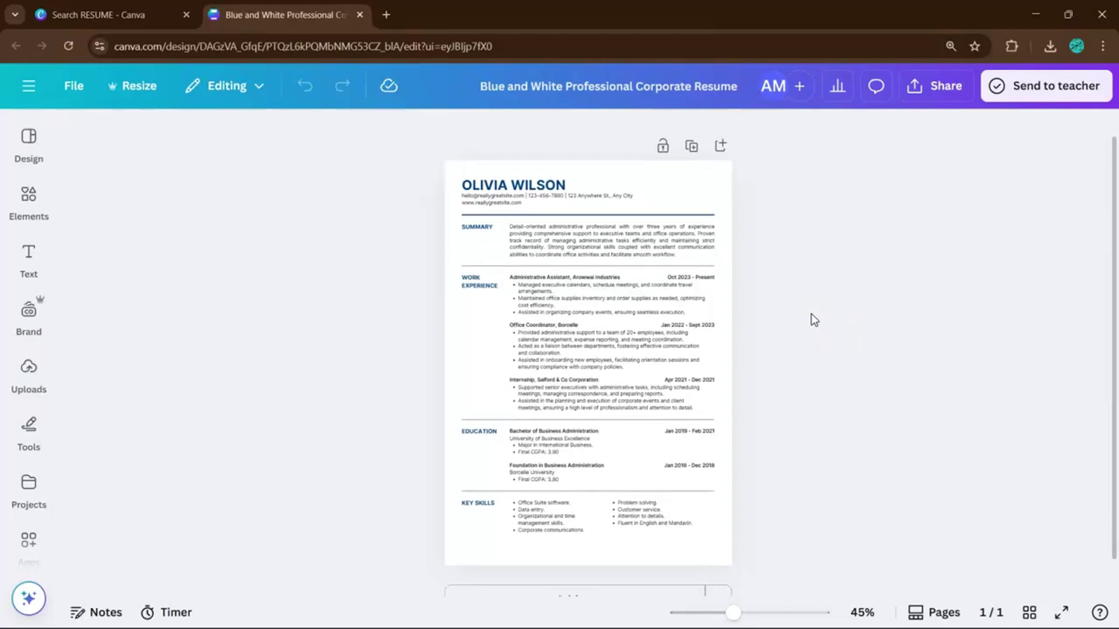
pyautogui.scroll(1, 814, 320)
pyautogui.scroll(-1, 814, 320)
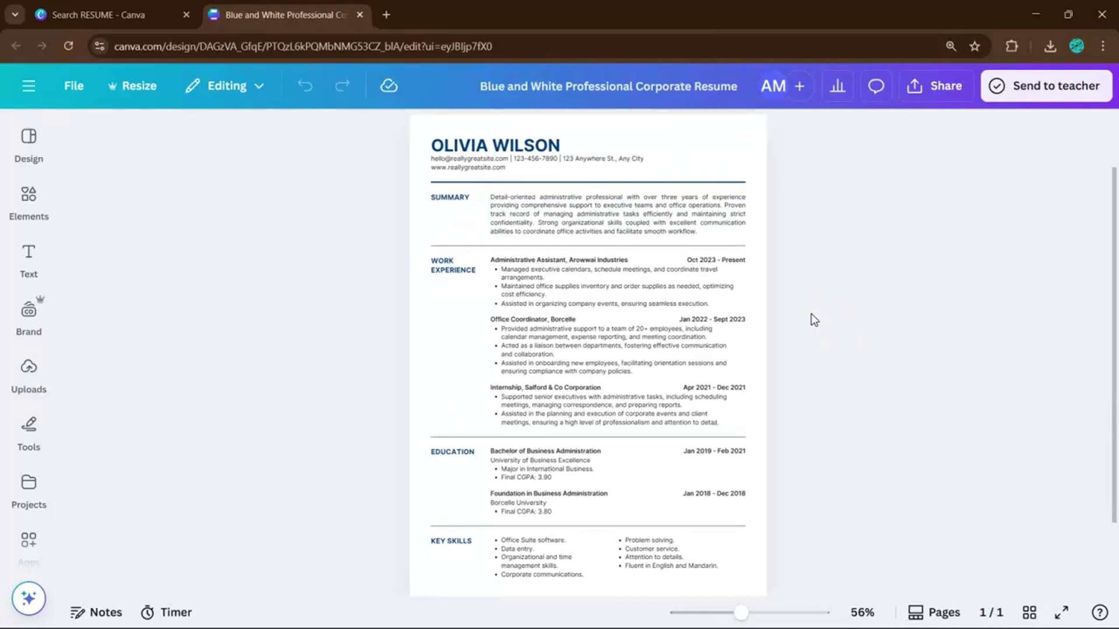
pyautogui.click(766, 337)
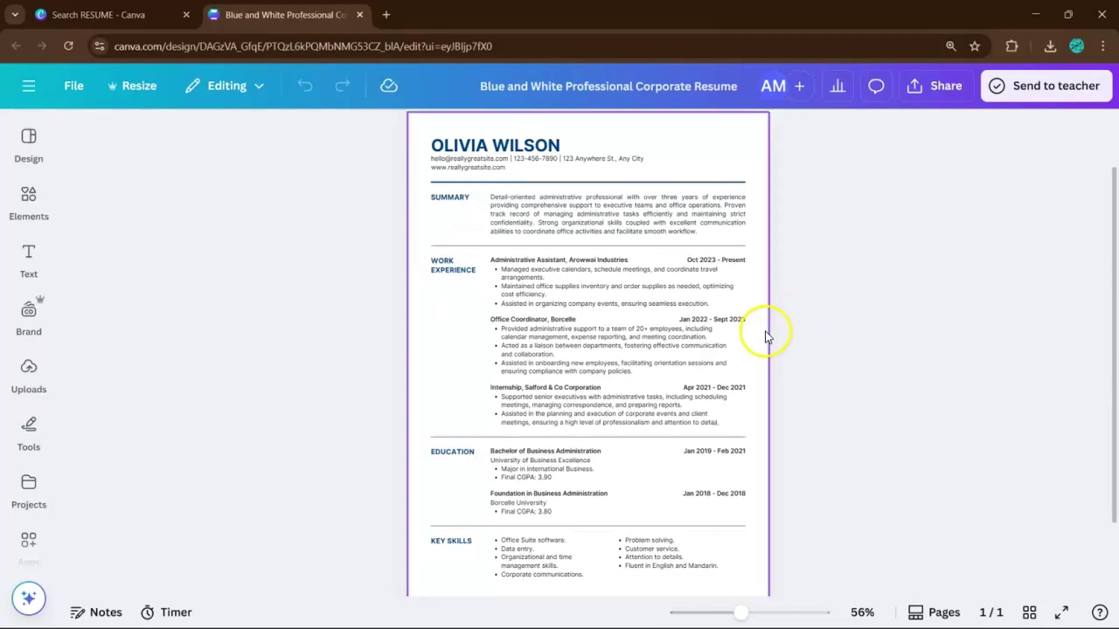
pyautogui.click(521, 148)
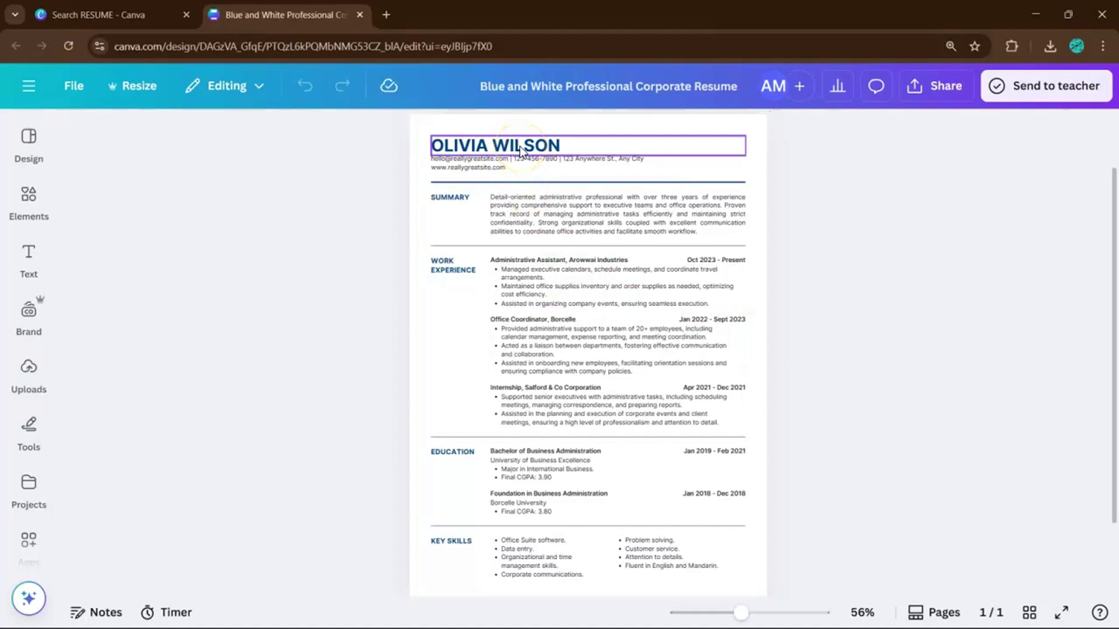
pyautogui.click(568, 146)
pyautogui.click(547, 208)
pyautogui.scroll(2, 546, 201)
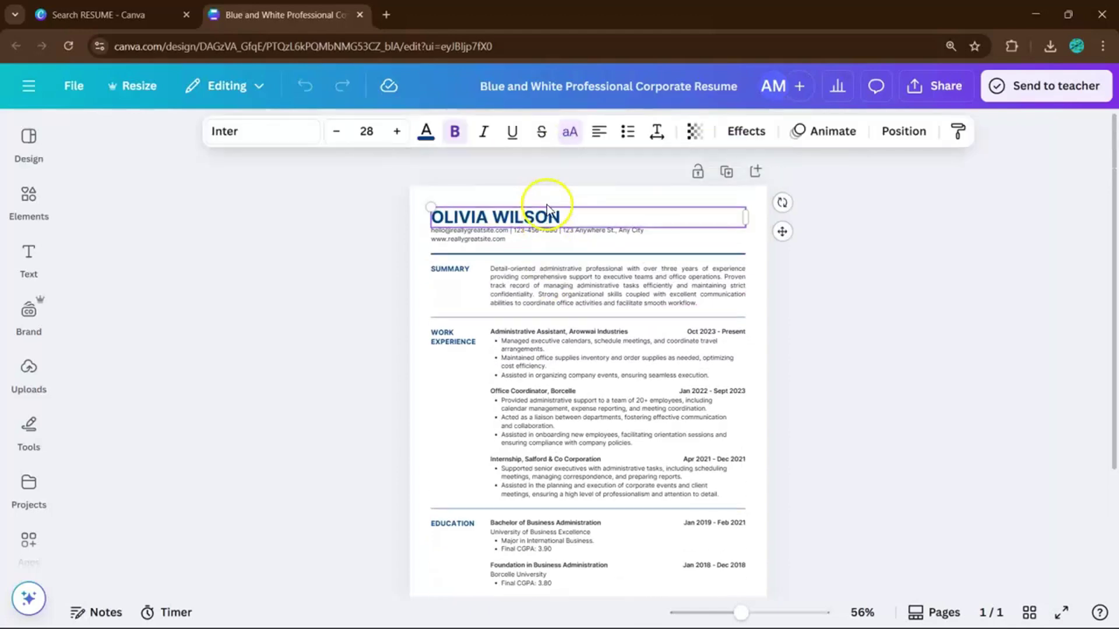
pyautogui.click(512, 219)
pyautogui.doubleClick(516, 217)
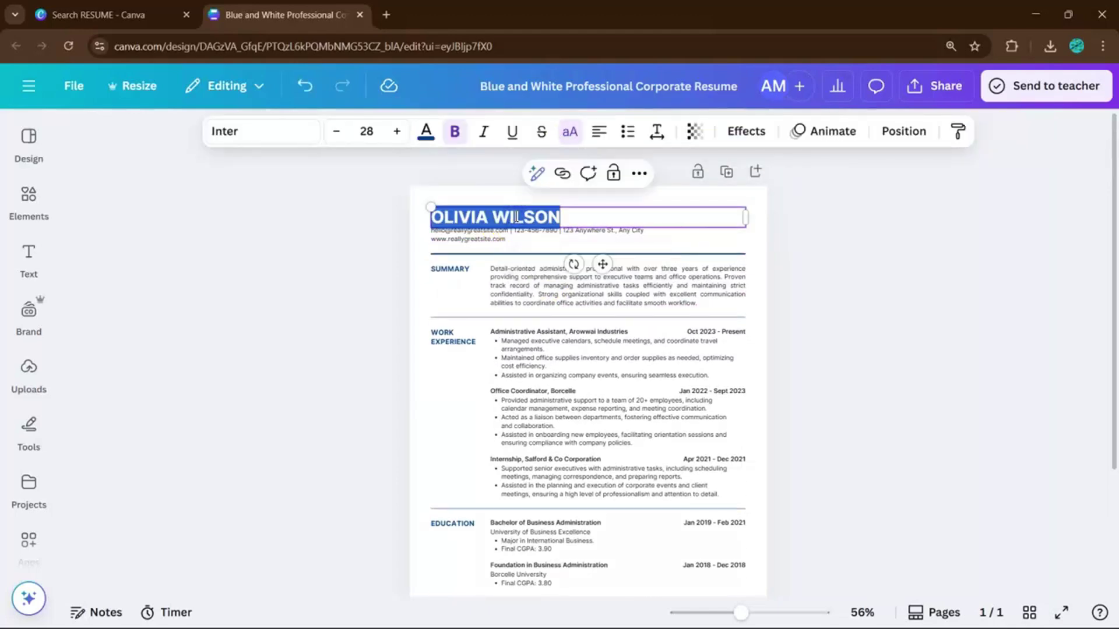